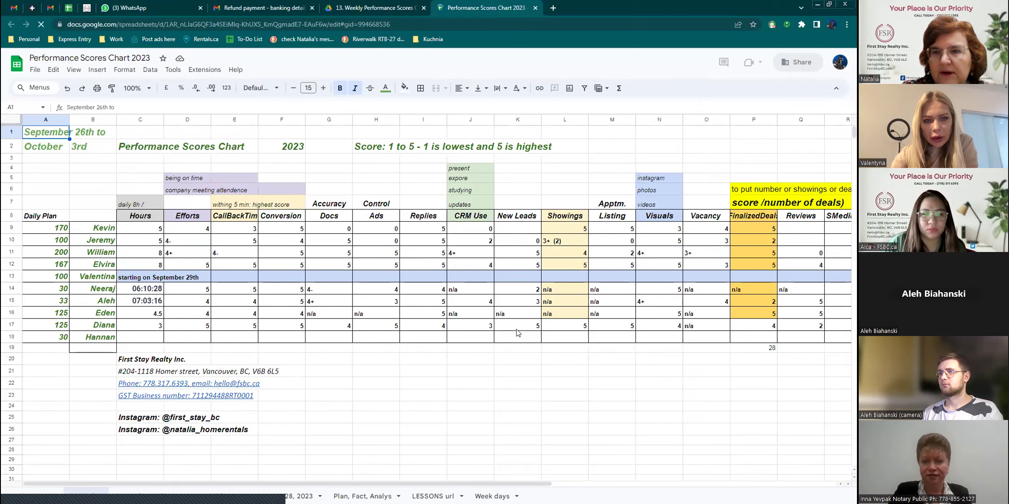
Clear the day "3rd" from cell B2 in the date heading.
left_click(442, 364)
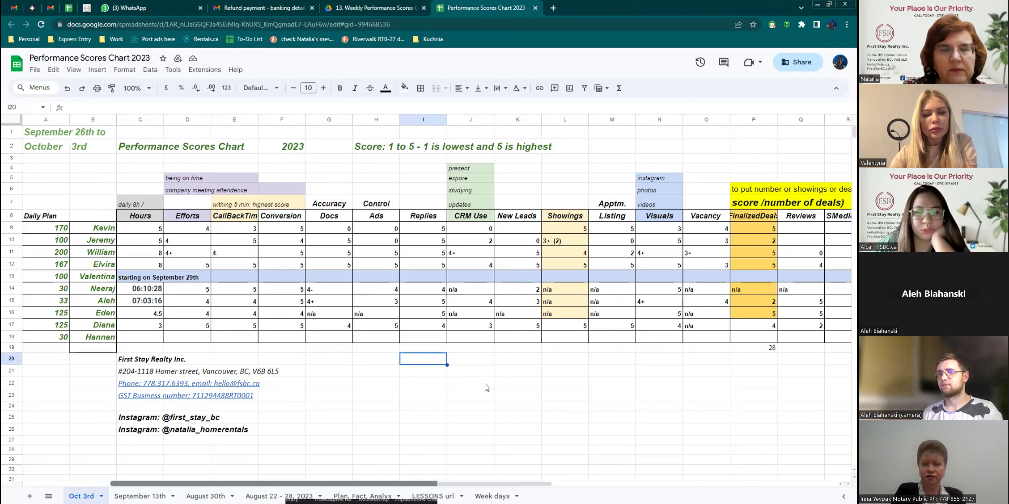
left_click(53, 136)
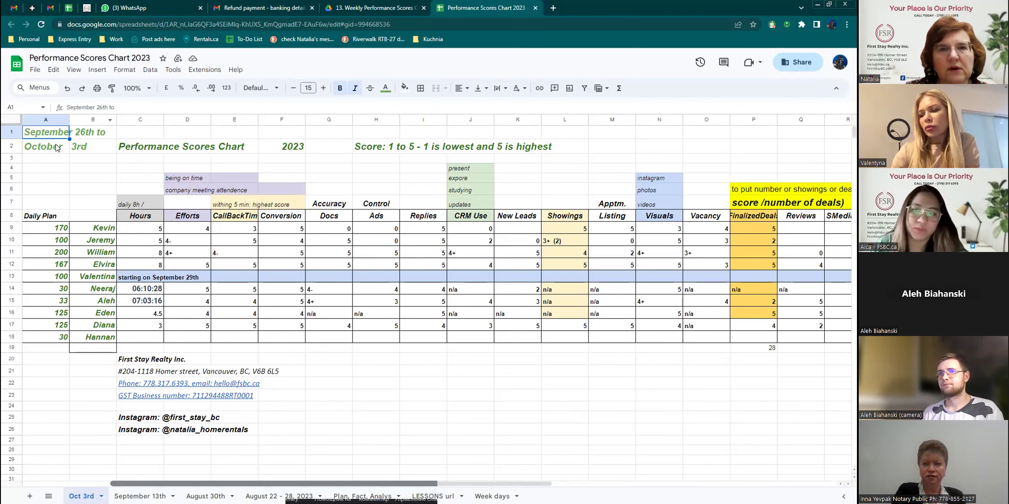
left_click(51, 144)
left_click(83, 150)
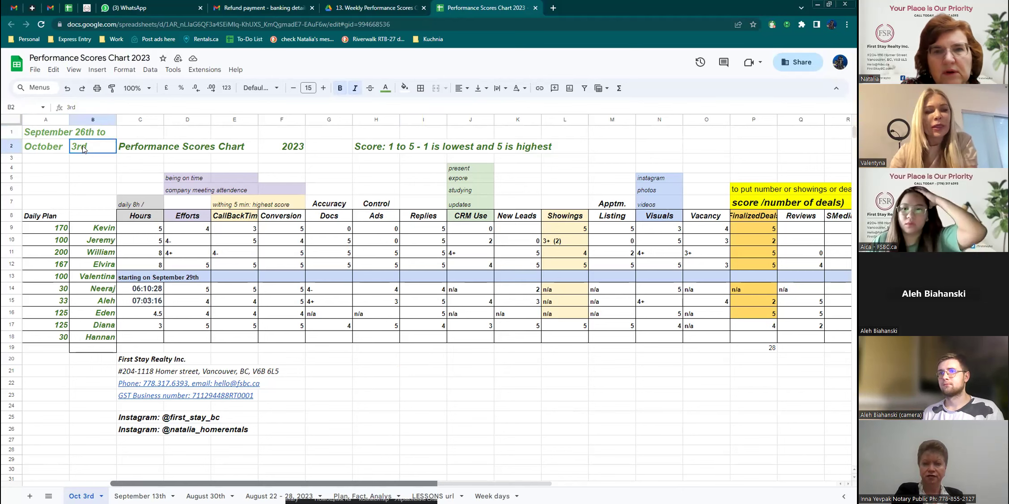
key("Delete")
left_click(58, 150)
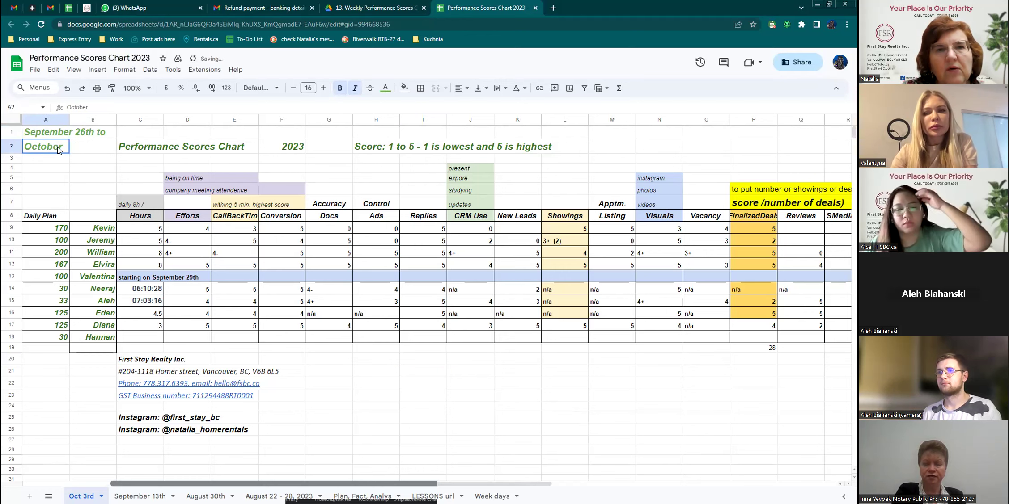
Replace "September 26th" with "November 6th" in cell A1, keeping the word "to".
left_click(56, 133)
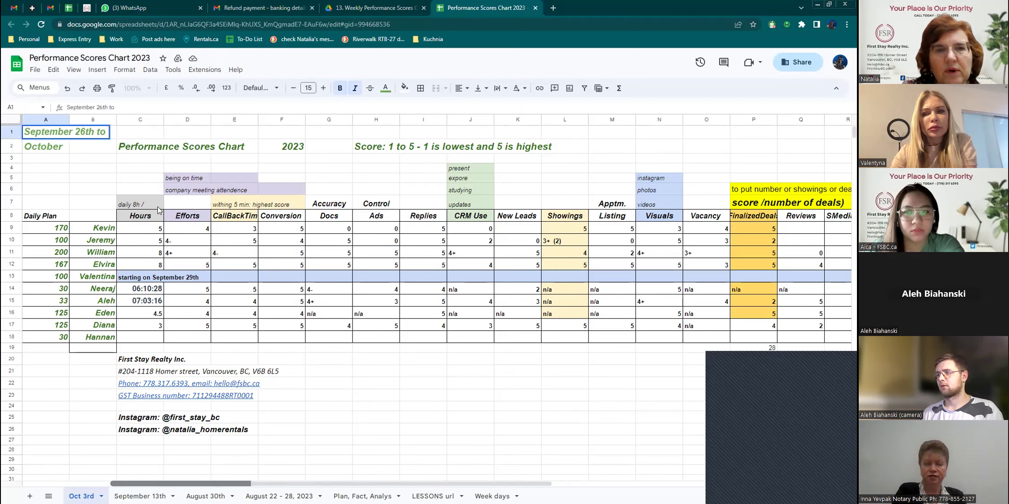
left_click_drag(27, 132, 79, 133)
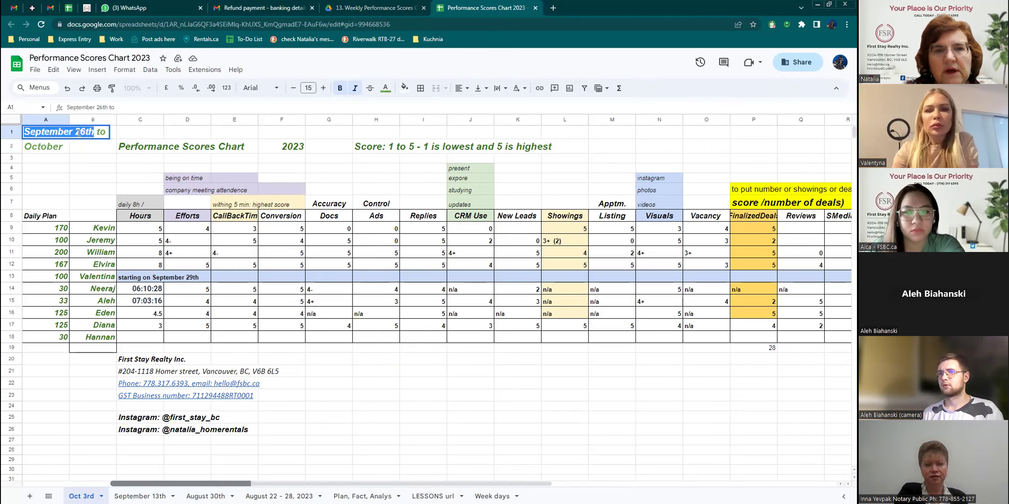
type("November")
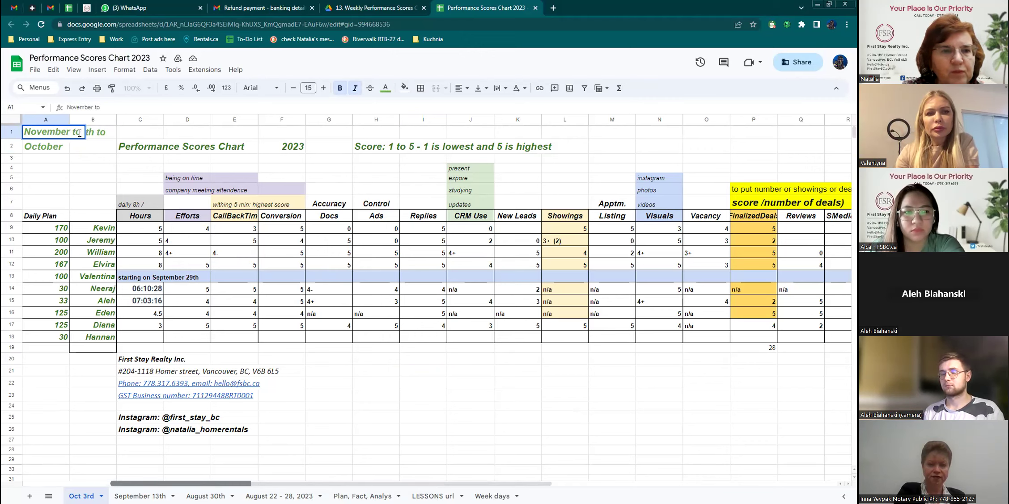
type(" 6th")
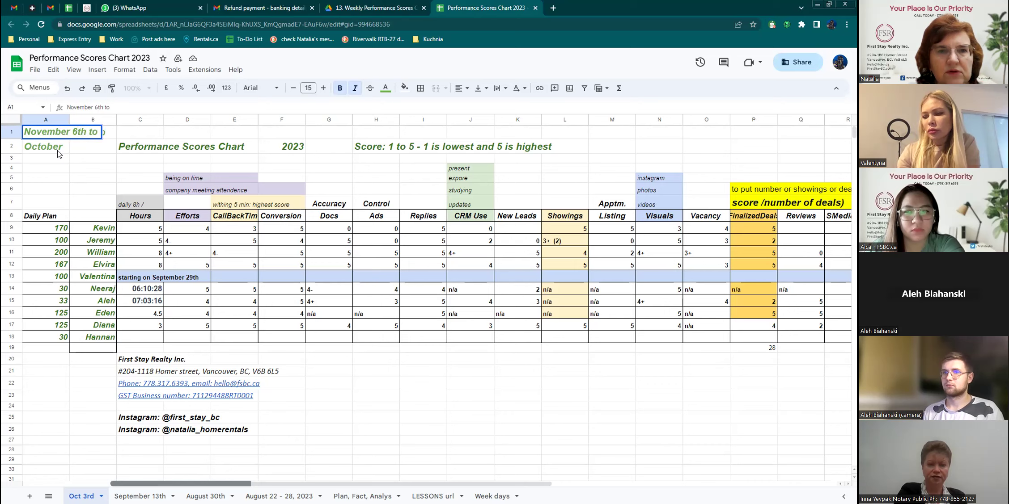
Enter "November 12th" in cell A2 as the end date of the period.
left_click(50, 144)
type("November 12")
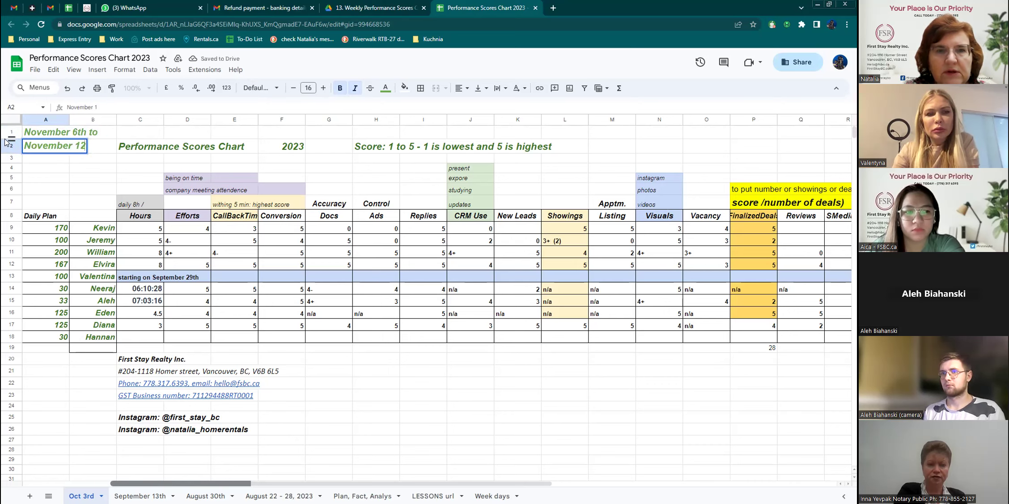
type("th, 22")
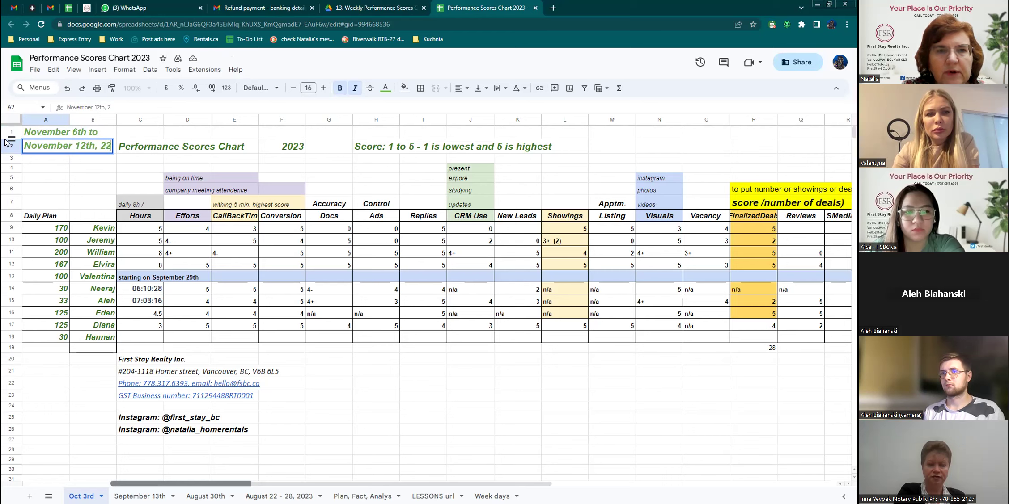
key("Return")
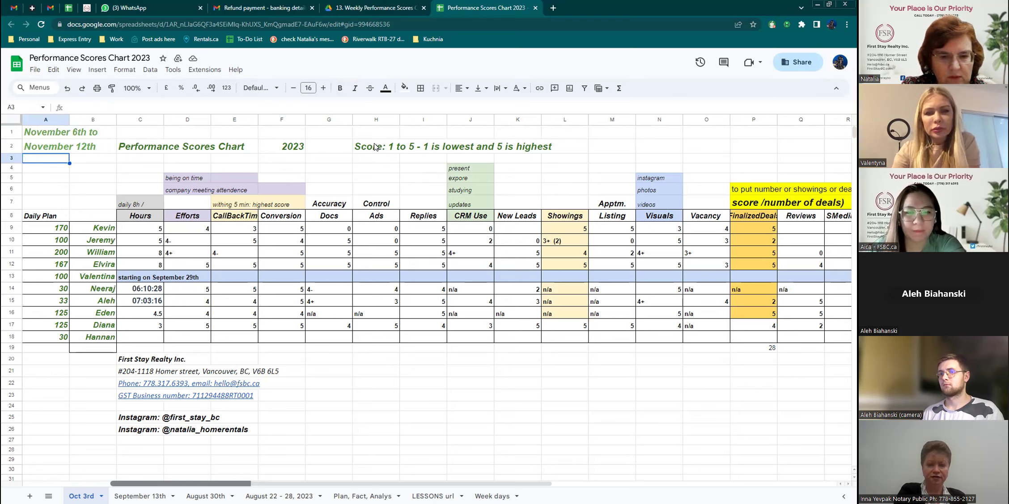
Close the WhatsApp browser tab.
left_click(410, 410)
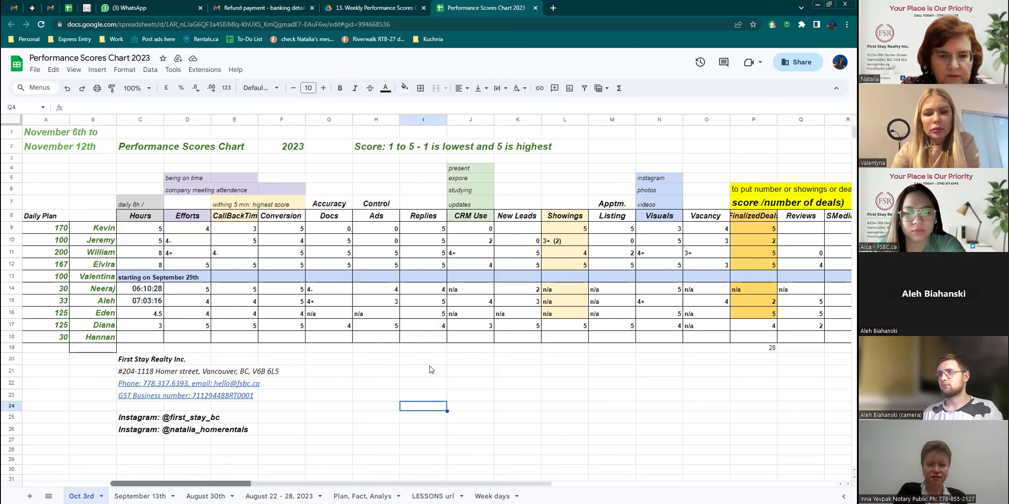
left_click(200, 8)
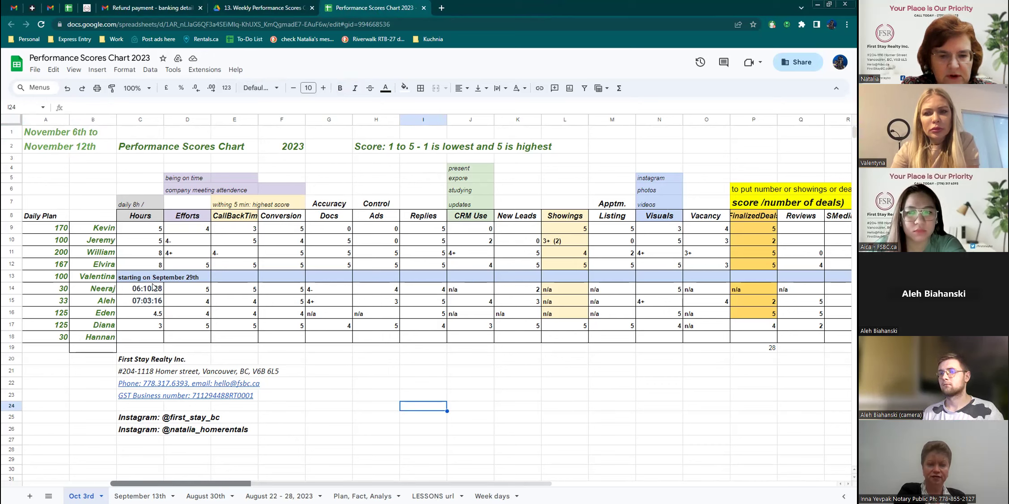
Delete the "starting on September 29th" note from cell C13 and reset that cell's fill colour.
left_click(140, 277)
key("Delete")
left_click(403, 88)
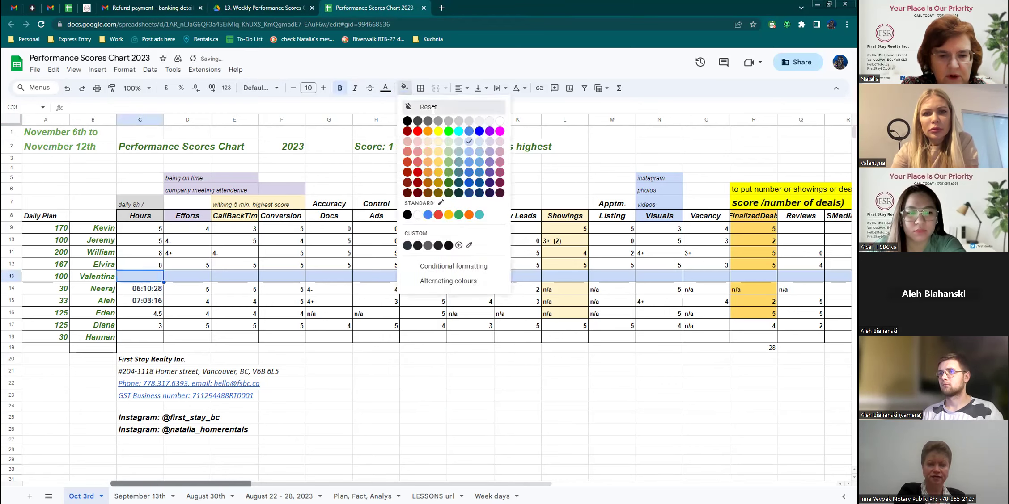
left_click(414, 107)
Copy the formatting of row 17 onto the blue-filled row 13.
left_click(11, 325)
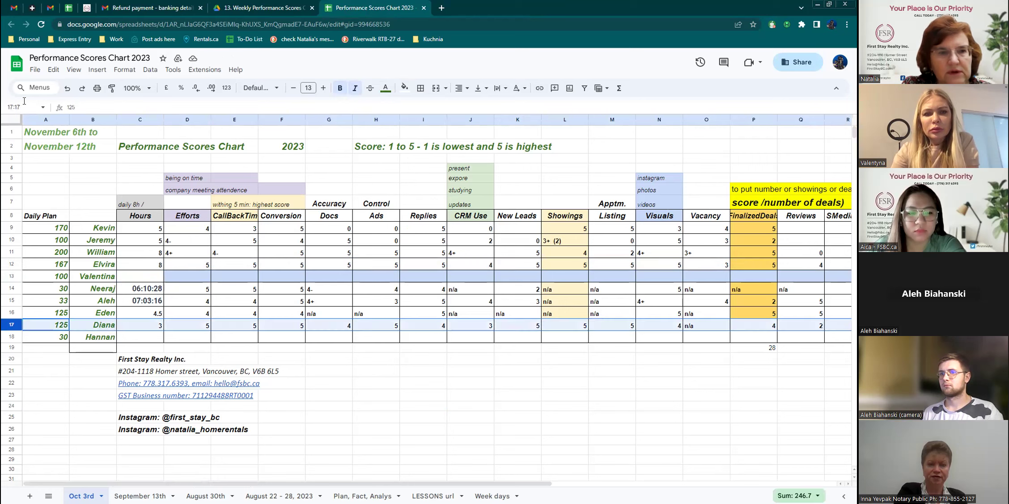
left_click(111, 89)
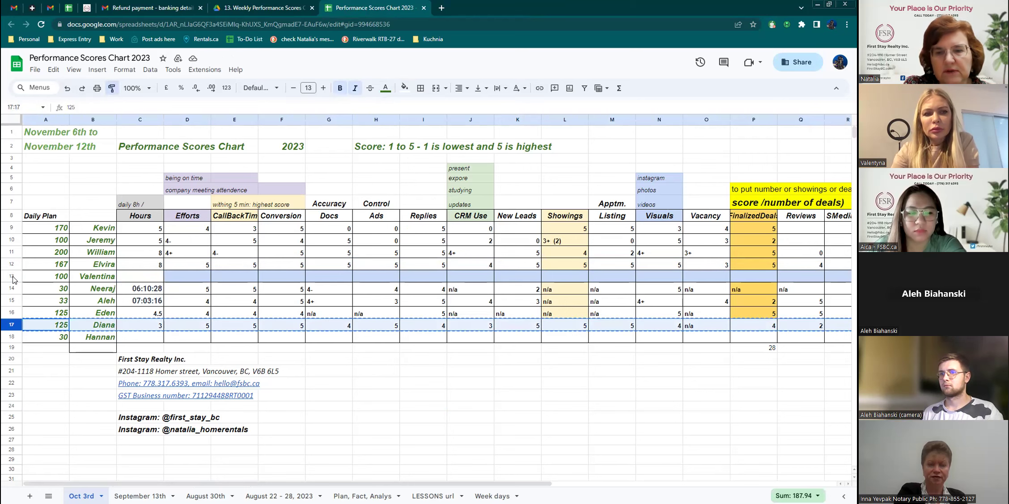
left_click(11, 276)
left_click(187, 276)
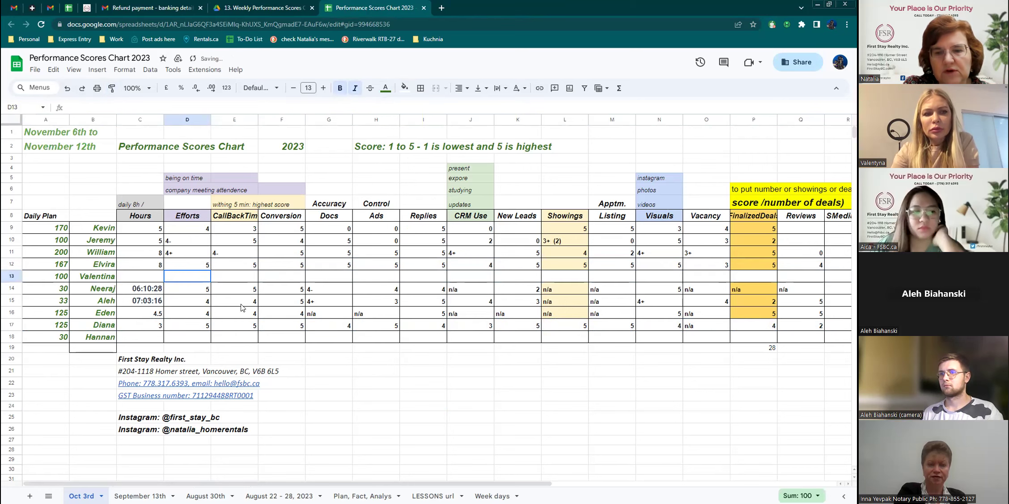
left_click(461, 356)
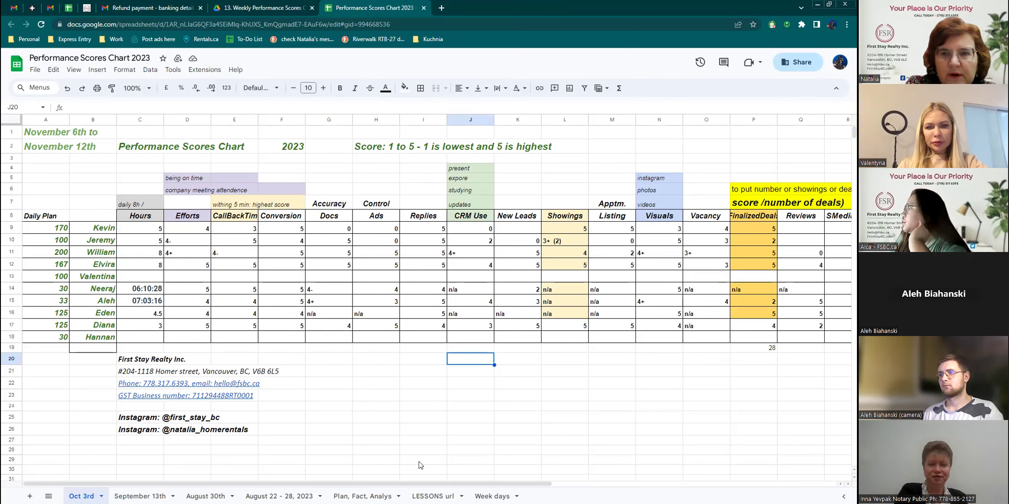
Left-align the finalized deals heading in P8 and put a space between its two words.
left_click_drag(553, 486, 778, 482)
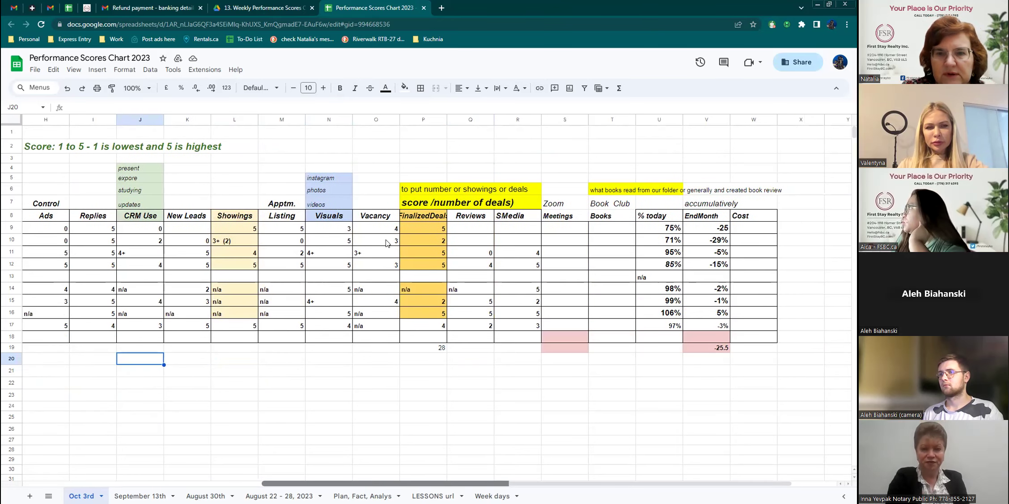
left_click(420, 217)
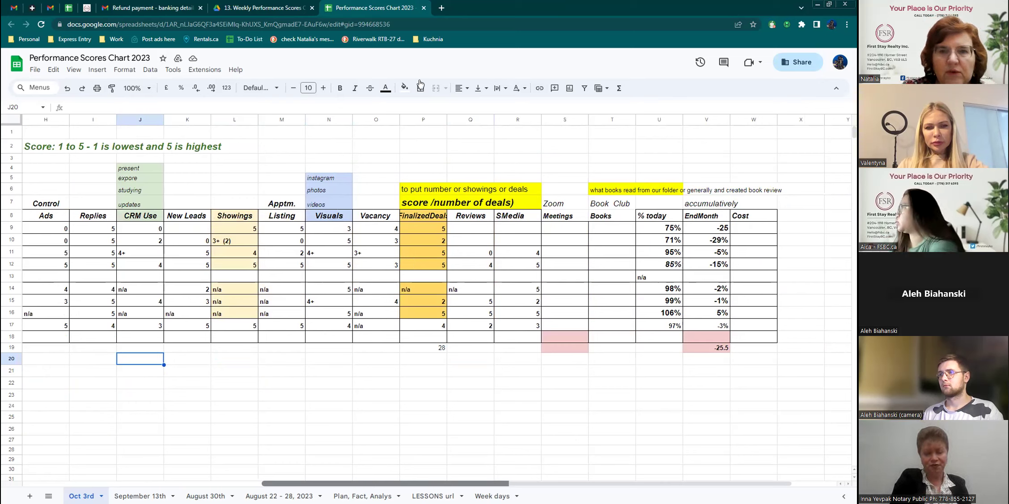
left_click(466, 86)
left_click(460, 108)
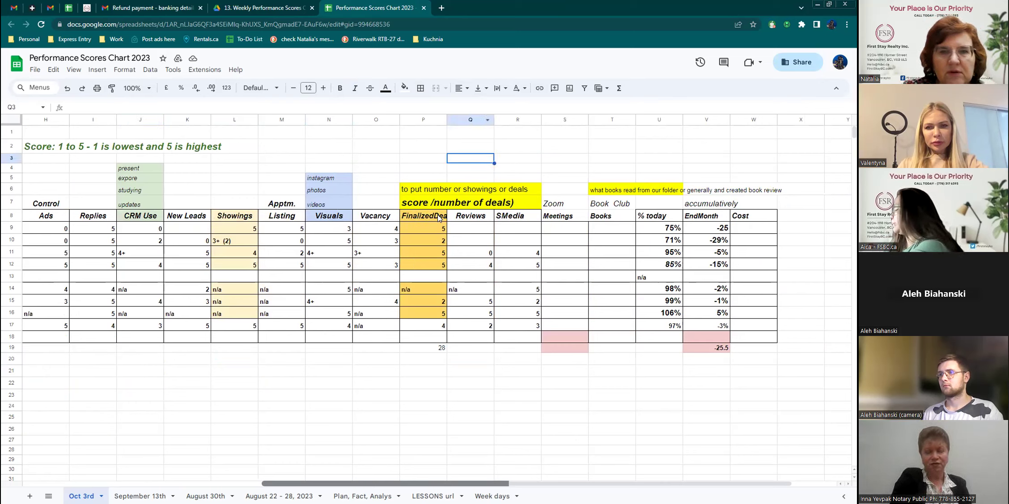
left_click(92, 111)
left_click(469, 158)
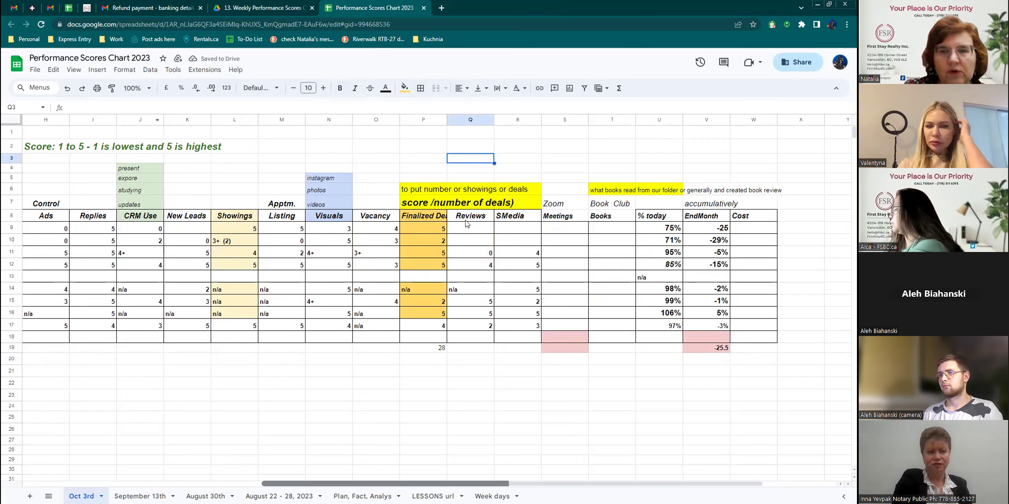
Set the sheet zoom to 75% and apply all borders to the Meetings and Books headings in S8:T8.
left_click_drag(610, 487, 418, 487)
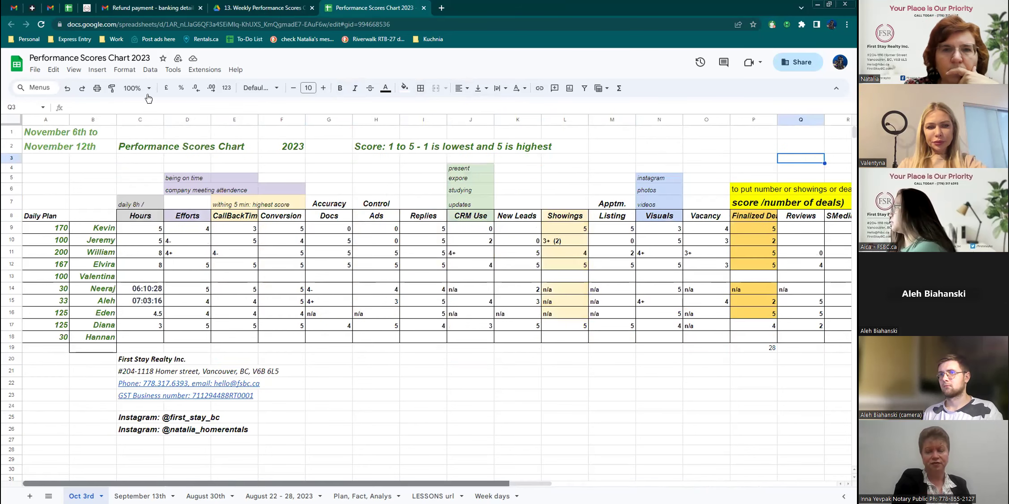
left_click(136, 88)
left_click(134, 119)
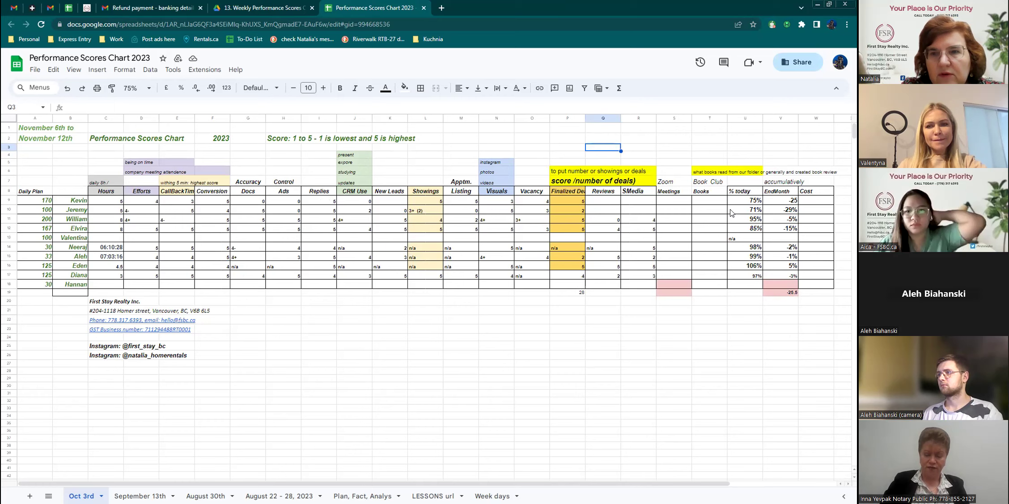
left_click_drag(667, 193, 708, 192)
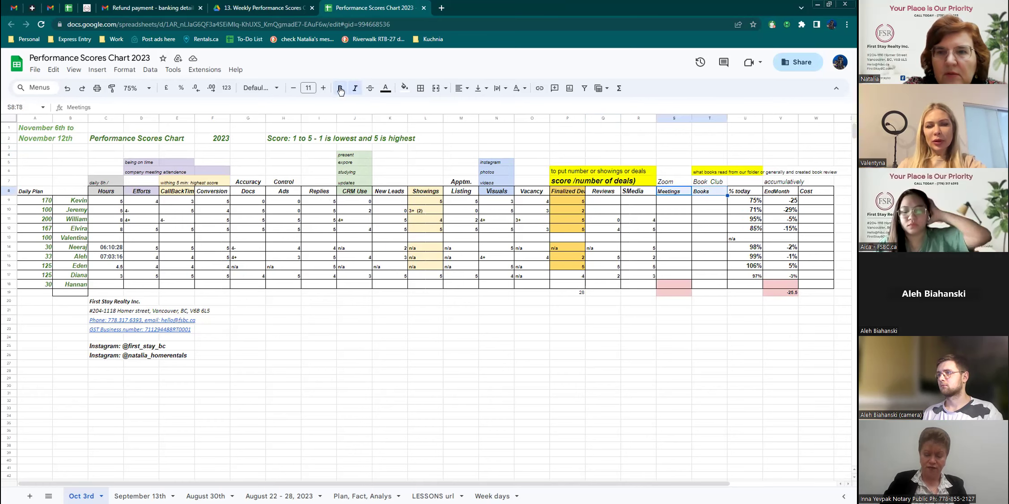
left_click(420, 88)
left_click(427, 109)
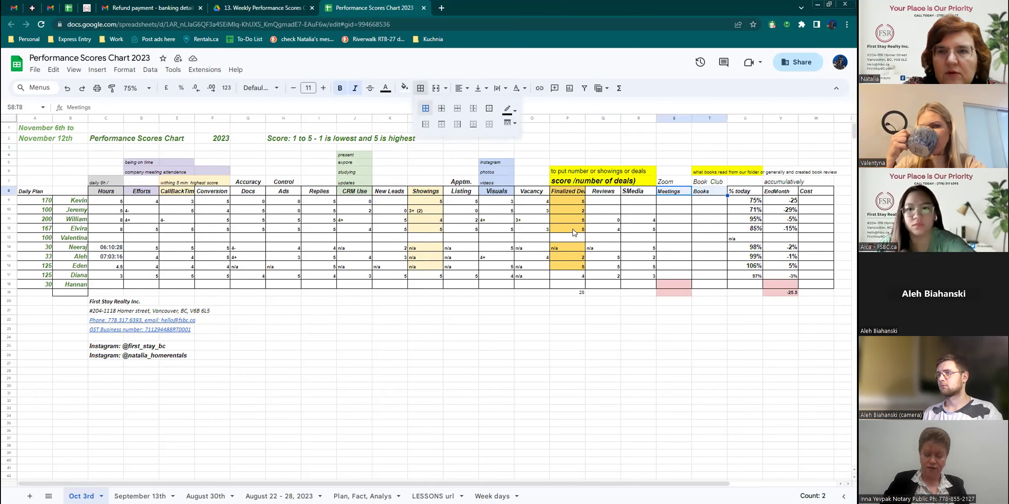
Copy the Vacancy heading's formatting onto the Meetings and Books headings.
left_click(536, 193)
left_click(112, 88)
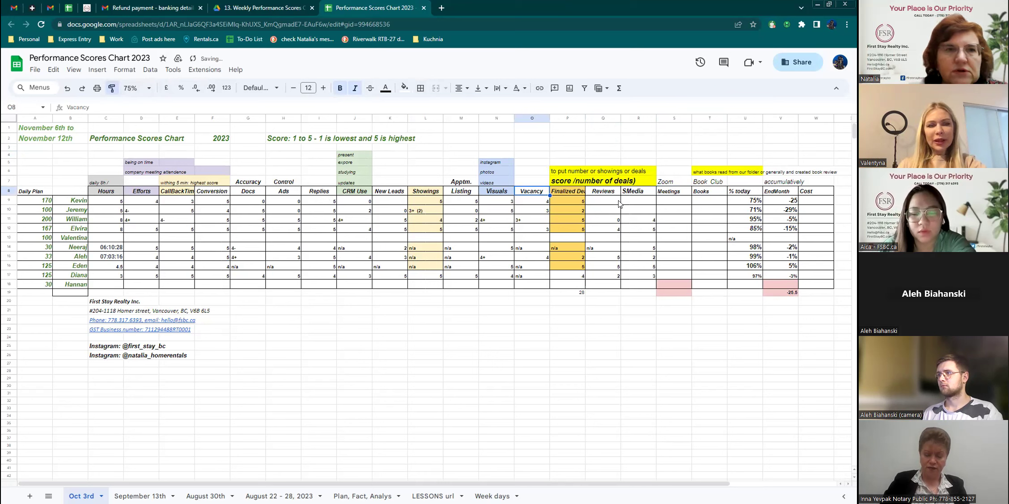
left_click_drag(669, 197, 711, 195)
left_click(679, 331)
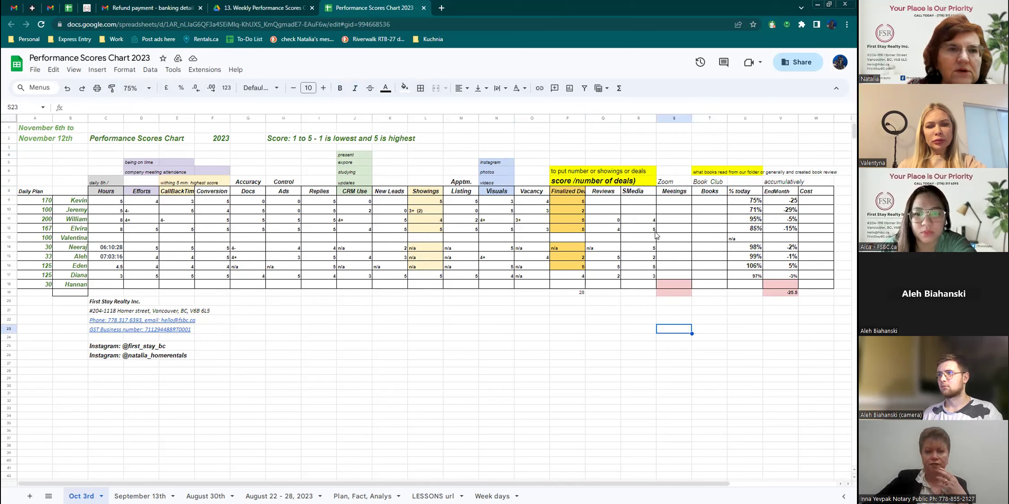
Move the Zoom Meetings column from column S to just before the Hours column.
left_click(676, 184)
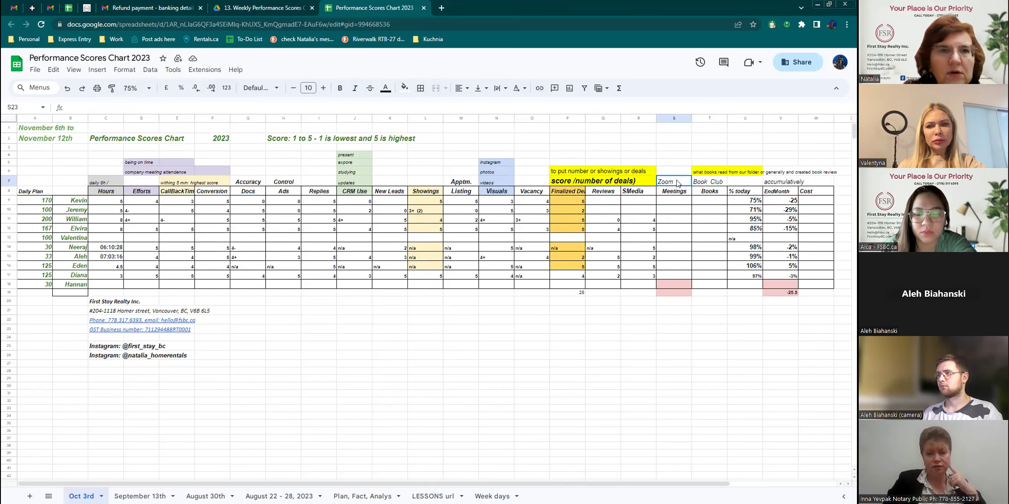
left_click(675, 118)
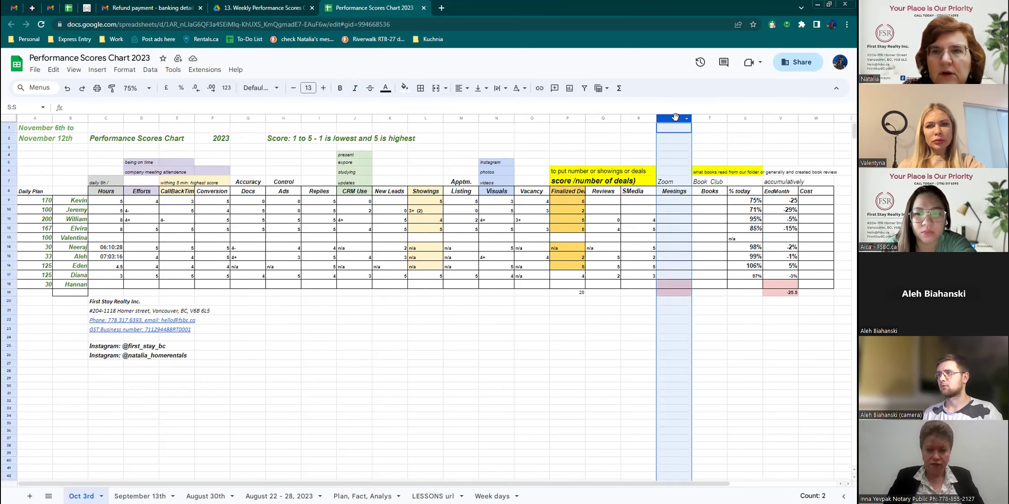
left_click_drag(675, 117, 88, 403)
left_click(501, 356)
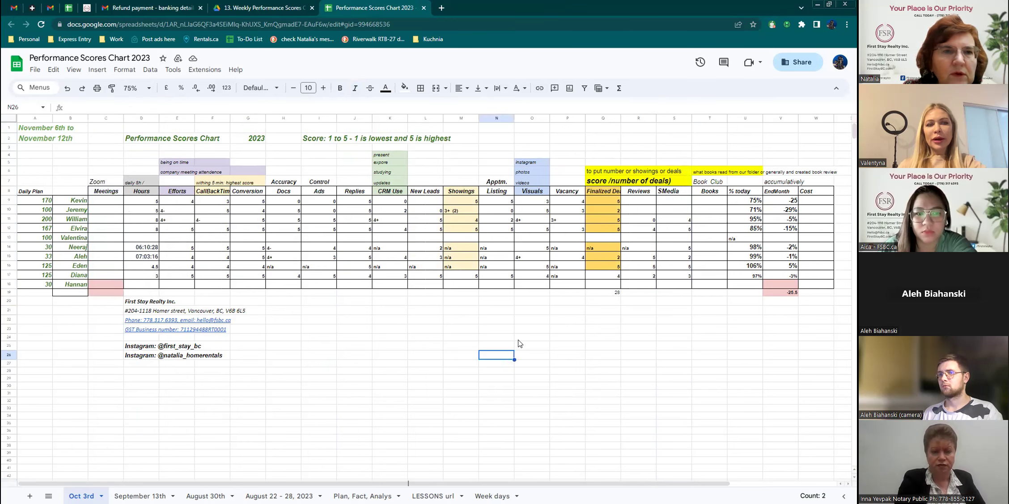
Copy the formatting of C17 onto C18 and reset the pink fill of C19 in the Meetings column.
left_click(109, 276)
left_click(111, 88)
left_click(113, 285)
left_click(107, 293)
left_click(404, 88)
left_click(418, 107)
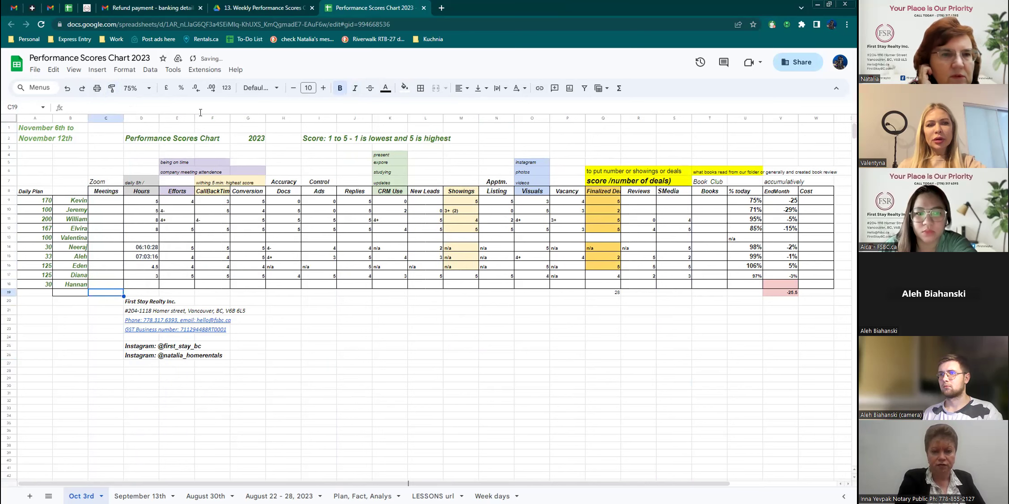
Move the Meetings column one place over so it sits between Hours and Efforts.
left_click(106, 118)
left_click_drag(106, 118, 152, 118)
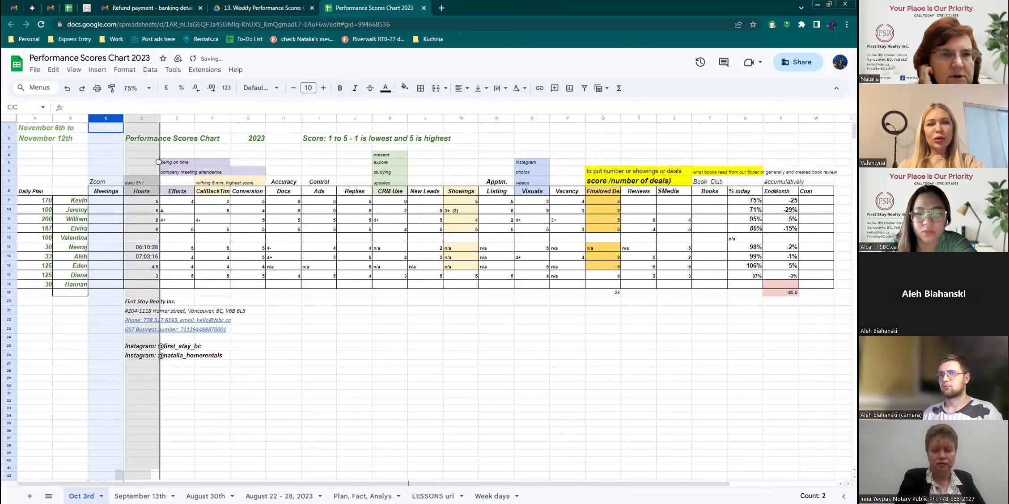
left_click(246, 302)
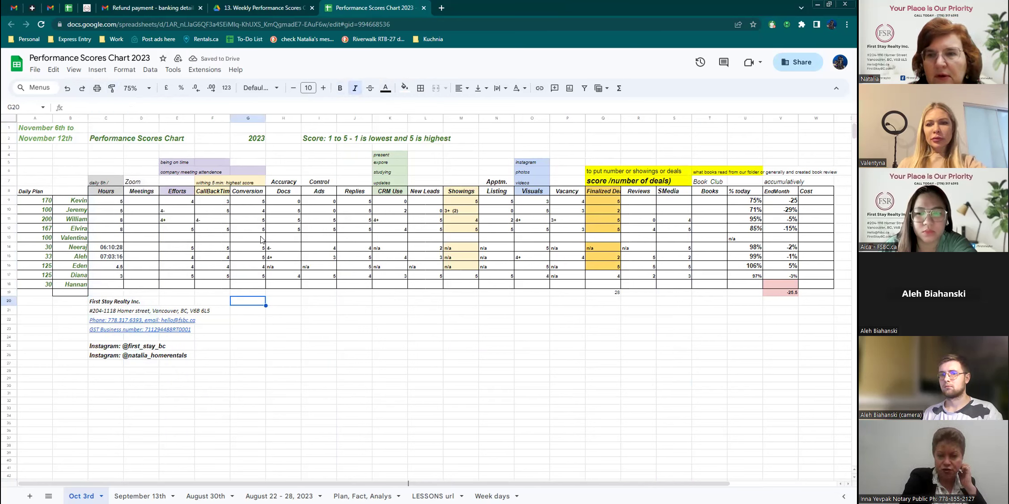
Change the heading in F8 to "Call Back Time" by adding a space between Call and Back.
left_click(213, 191)
left_click(81, 108)
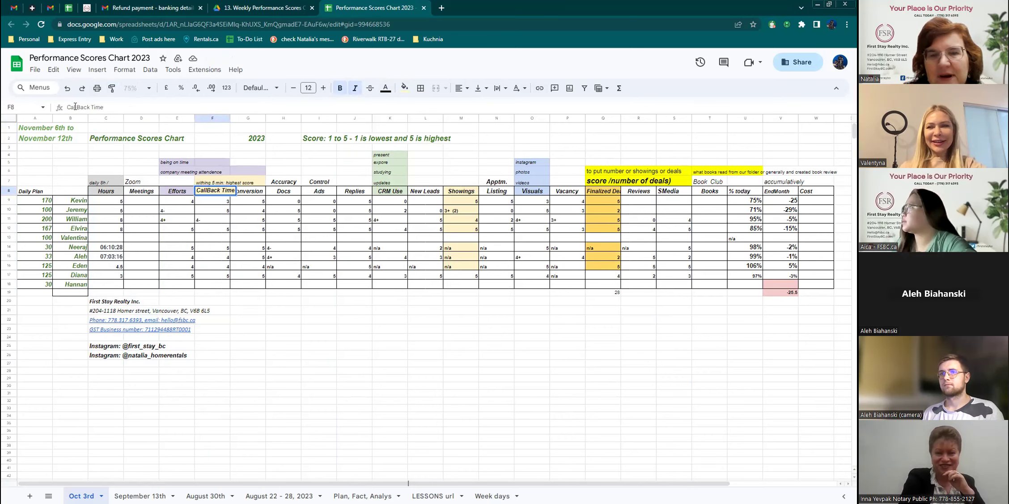
left_click(76, 108)
left_click(245, 276)
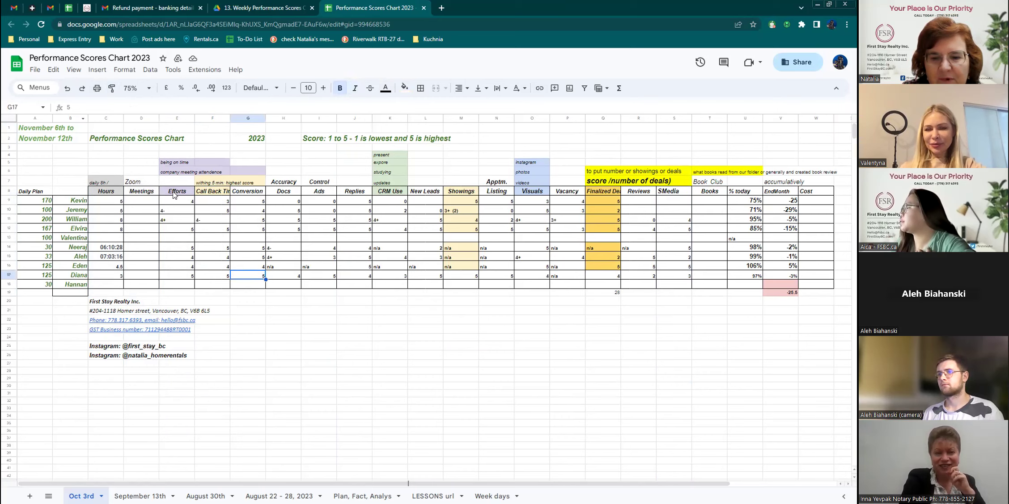
Left-align all the column headings in row 8.
left_click(174, 192)
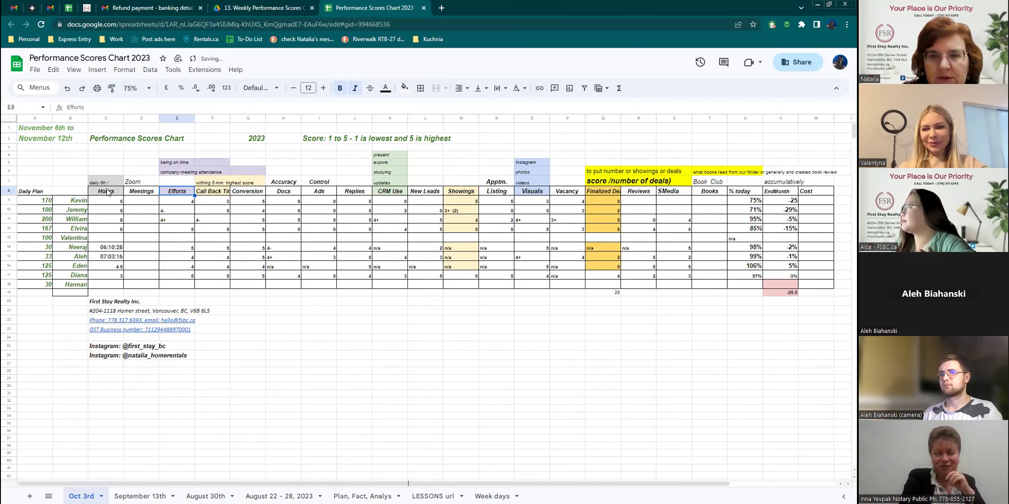
left_click(11, 191)
left_click(462, 88)
left_click(457, 107)
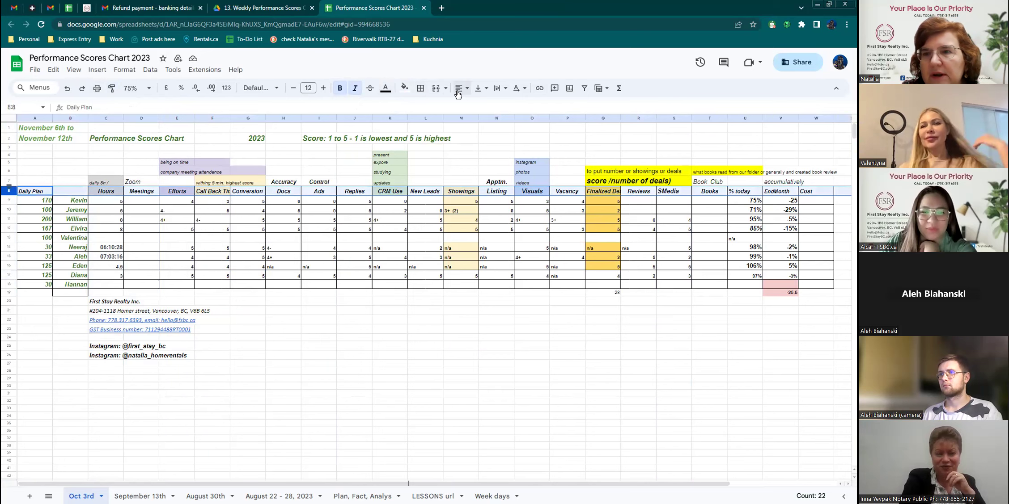
left_click(334, 156)
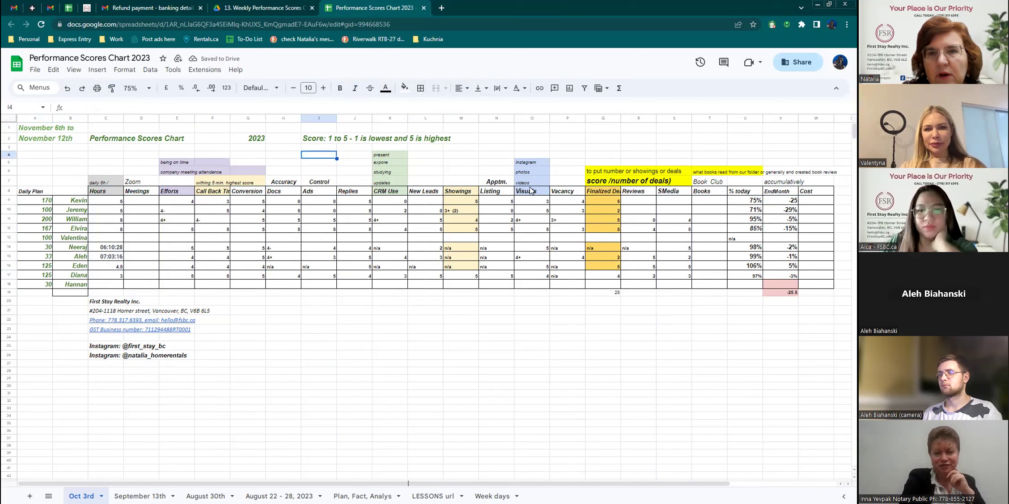
left_click(508, 184)
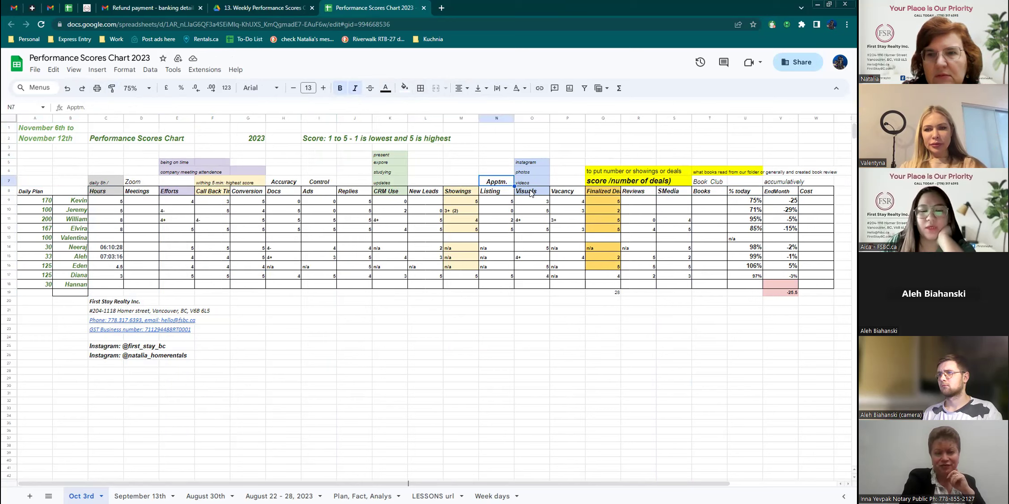
left_click(530, 193)
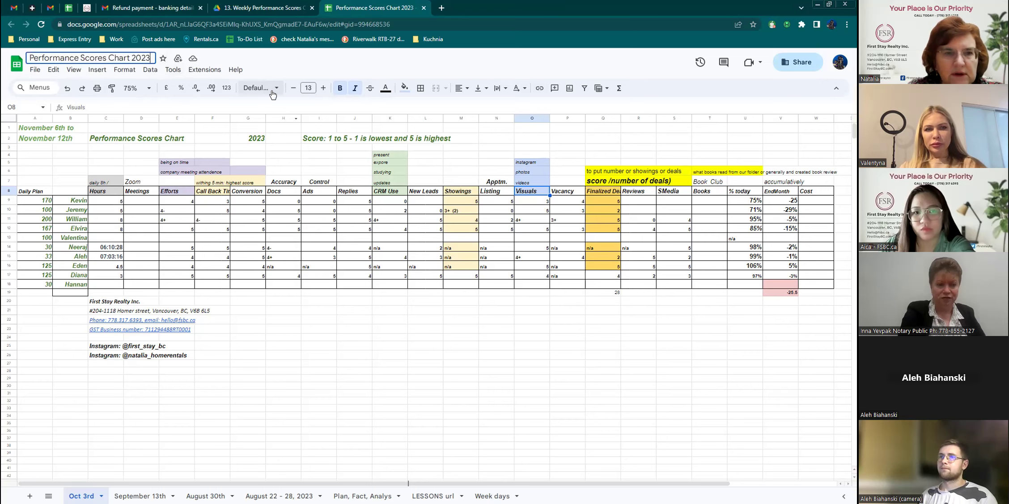
Rename the spreadsheet file as "Performance Scores Chart 2023 (Nov 6 - 12, 2023)".
type("(")
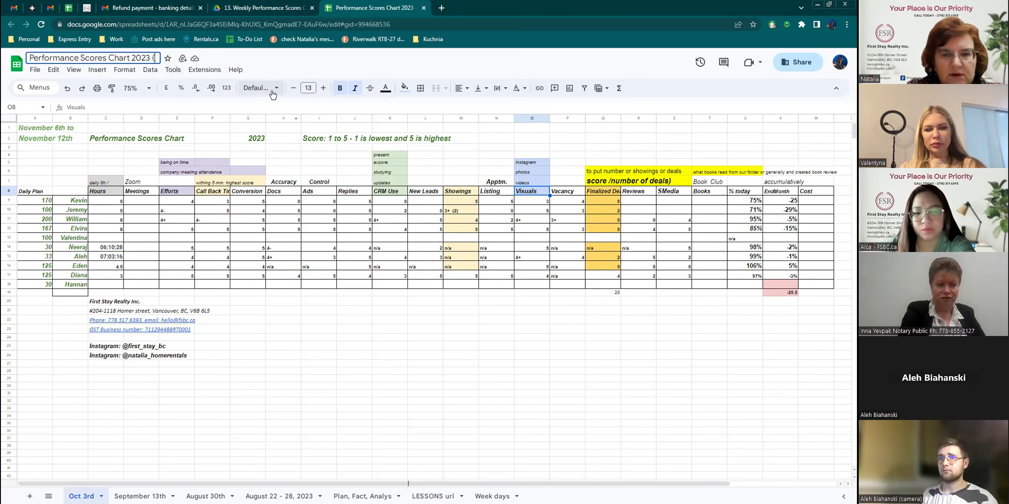
type("Nov 6")
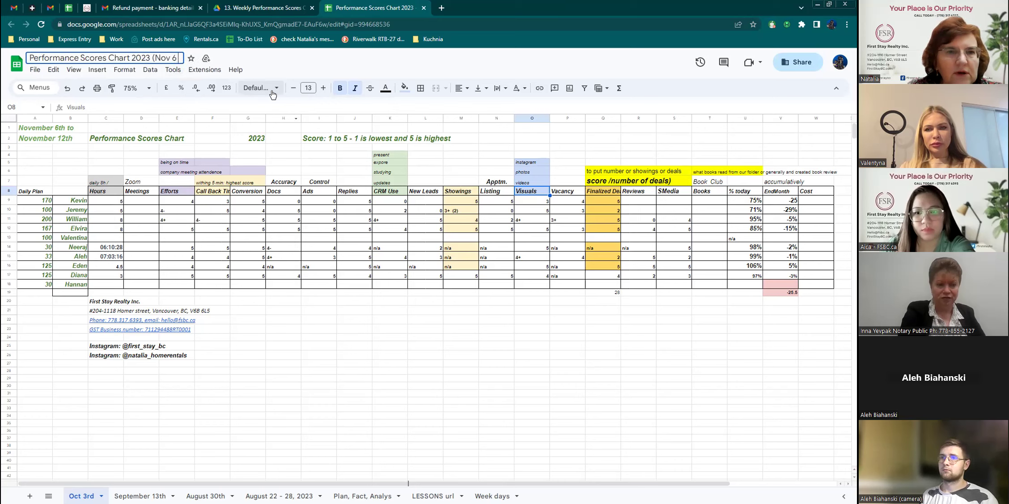
type(" - 12, 2023)")
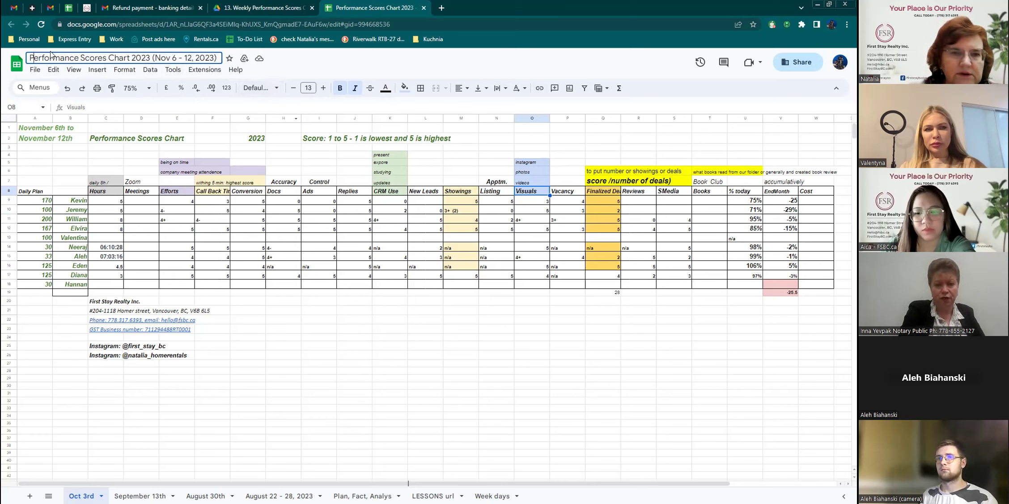
key("Return")
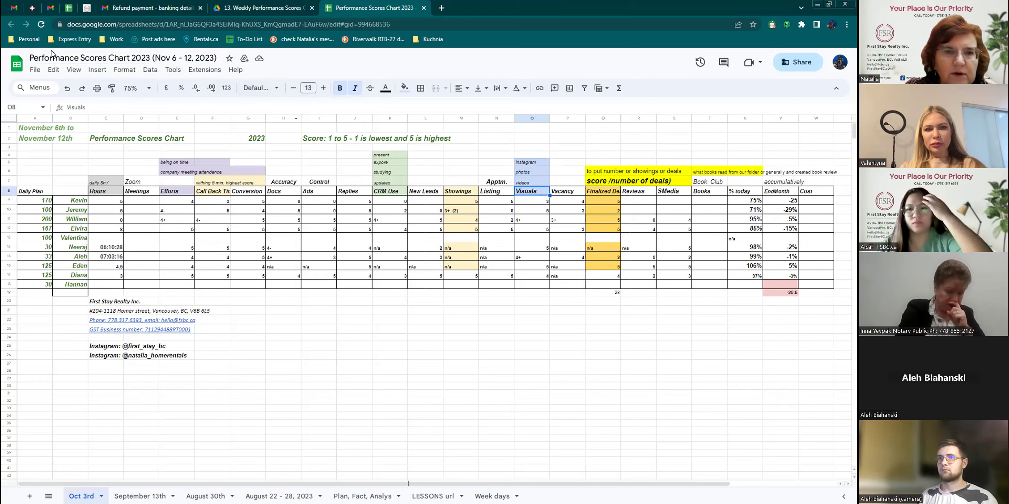
Enter 5 in H22 below the chart and fill the cell with light green.
left_click(312, 301)
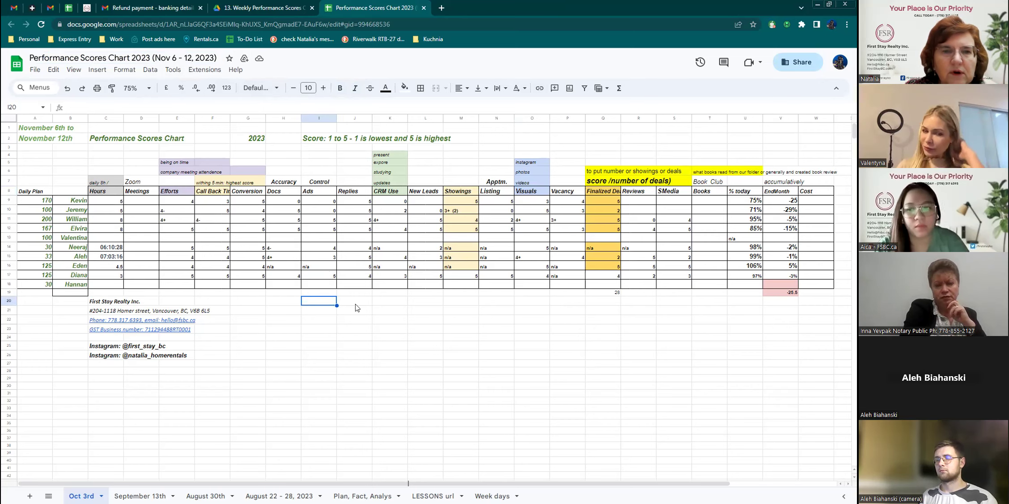
left_click(283, 320)
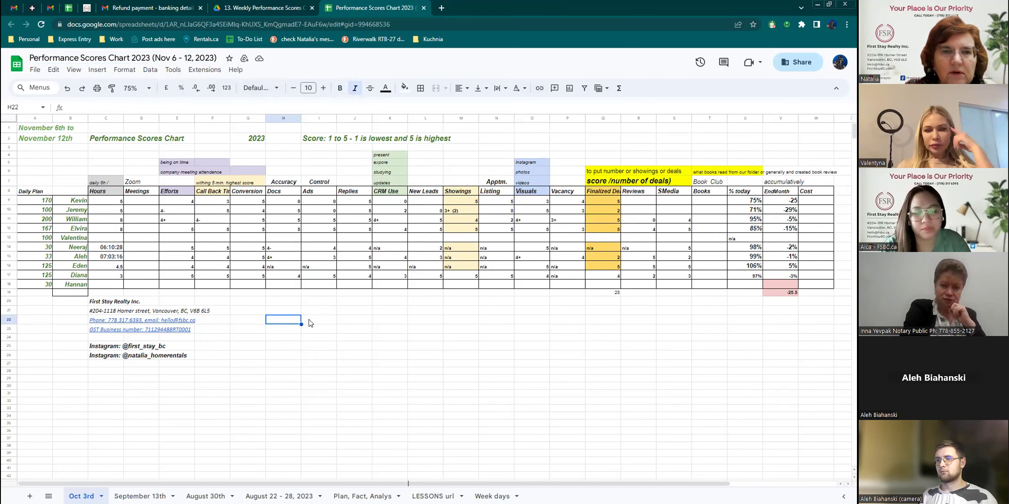
type("5")
key("Tab")
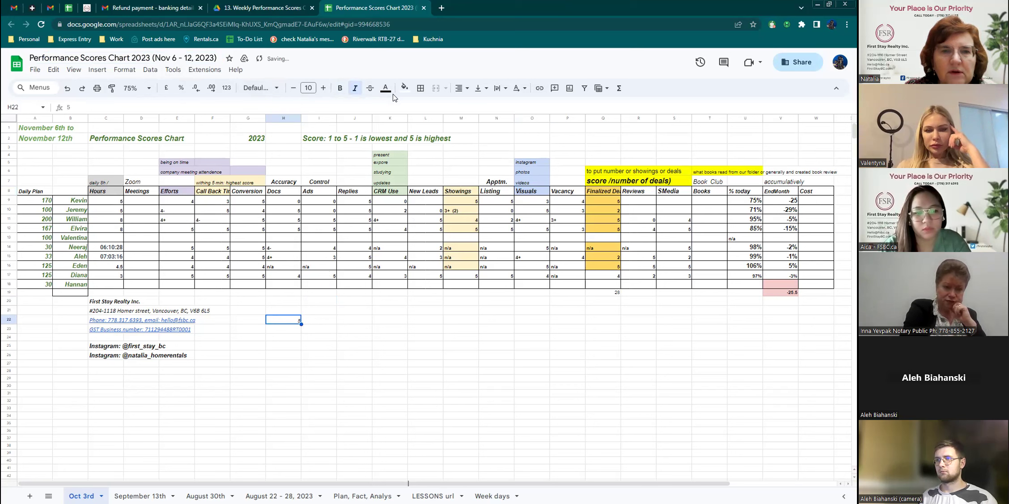
left_click(404, 88)
left_click(449, 152)
left_click(311, 333)
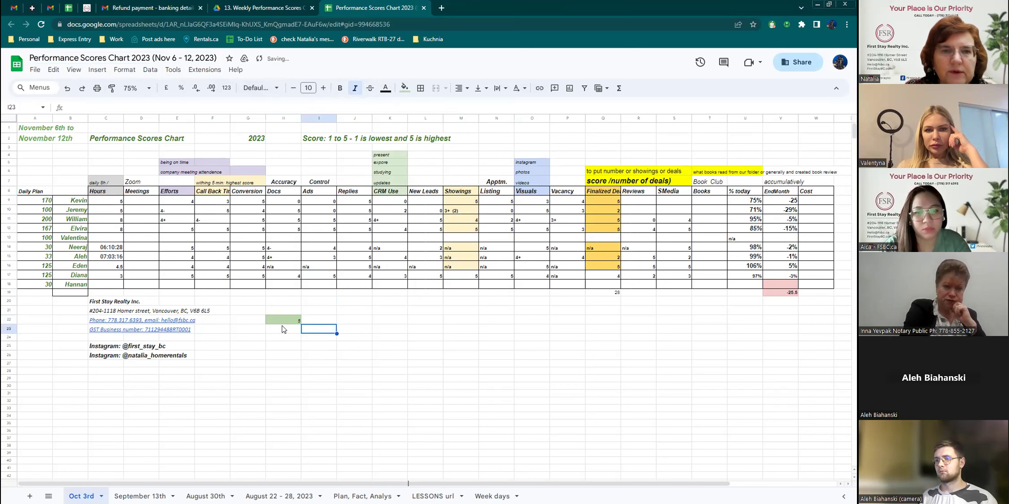
Set the font size of the 5 in H22 to 14.
left_click(295, 320)
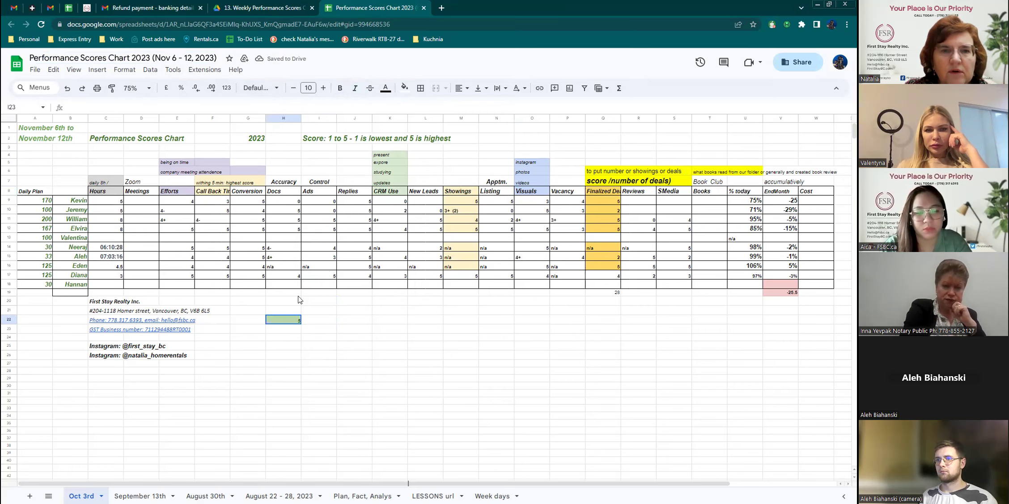
left_click(309, 87)
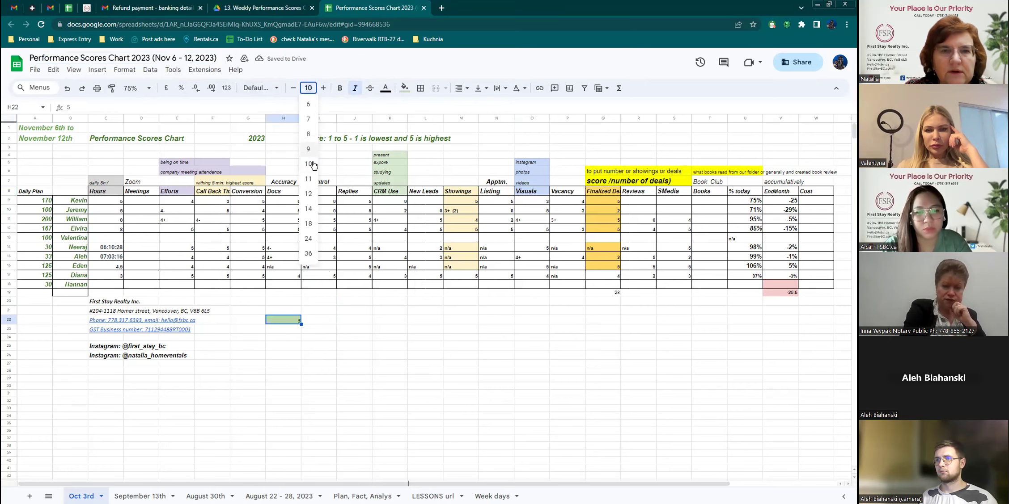
left_click(309, 226)
left_click(308, 87)
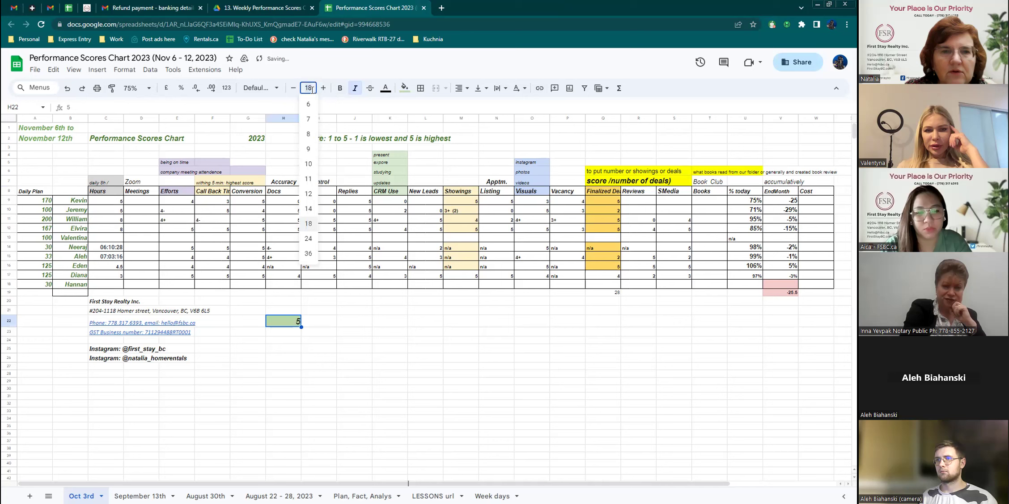
left_click(308, 209)
Fill H23 with light orange 2 and enter 4 in it.
key("Down")
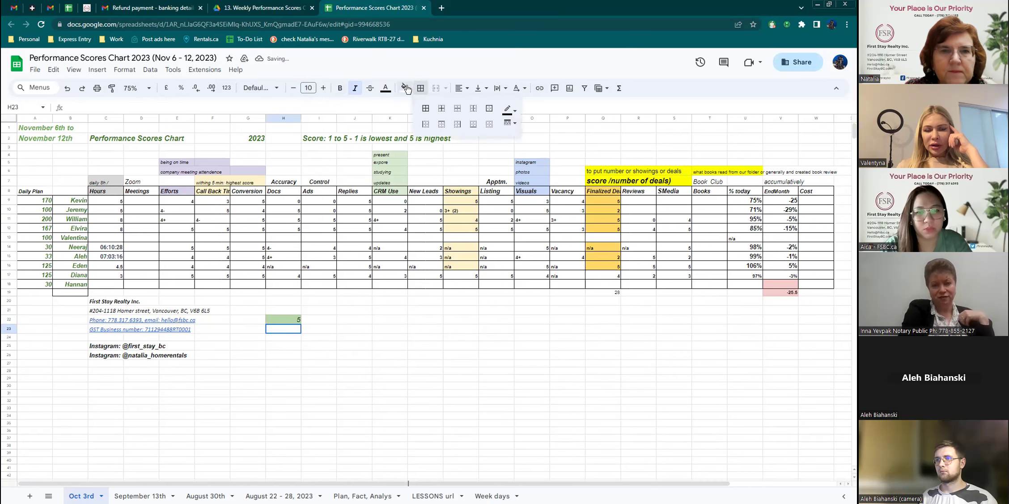
left_click(404, 87)
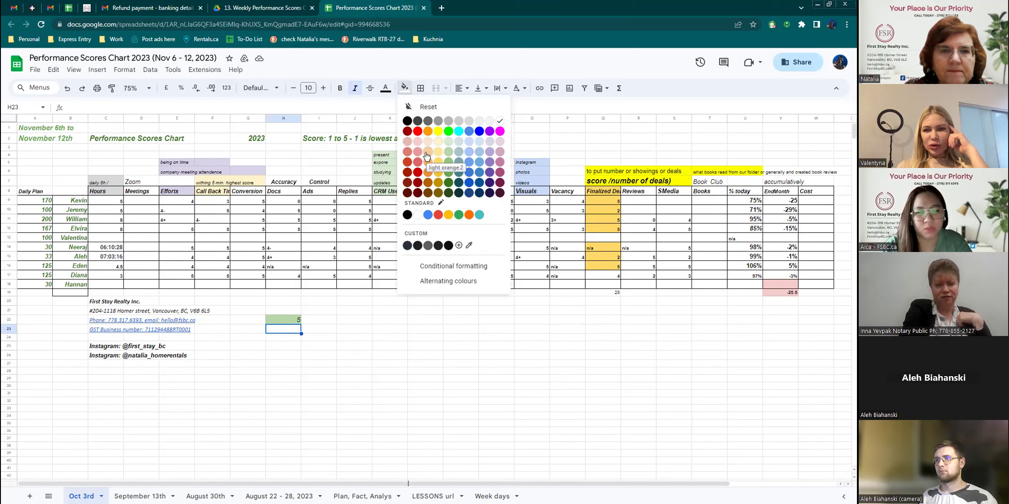
left_click(427, 152)
type("4")
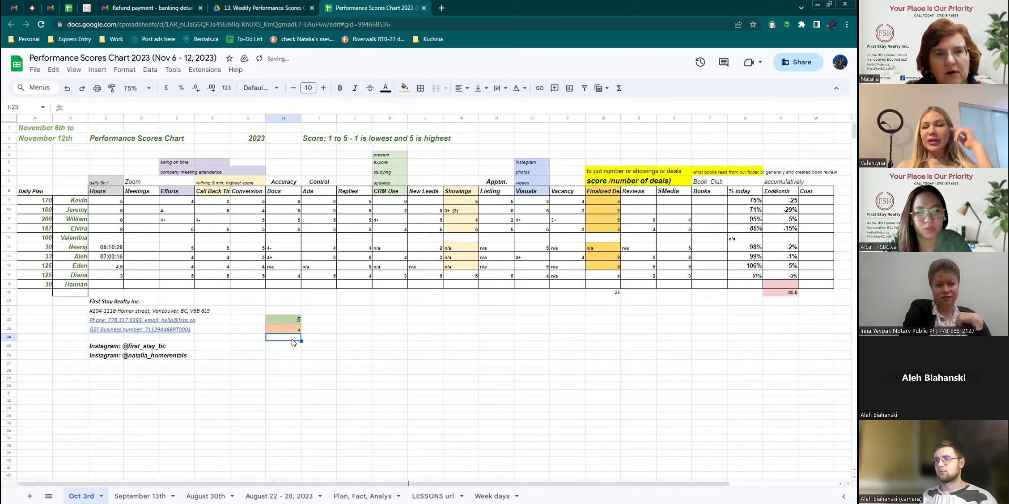
Increase the font size of H23:H28 to 14 to match H22.
left_click(291, 319)
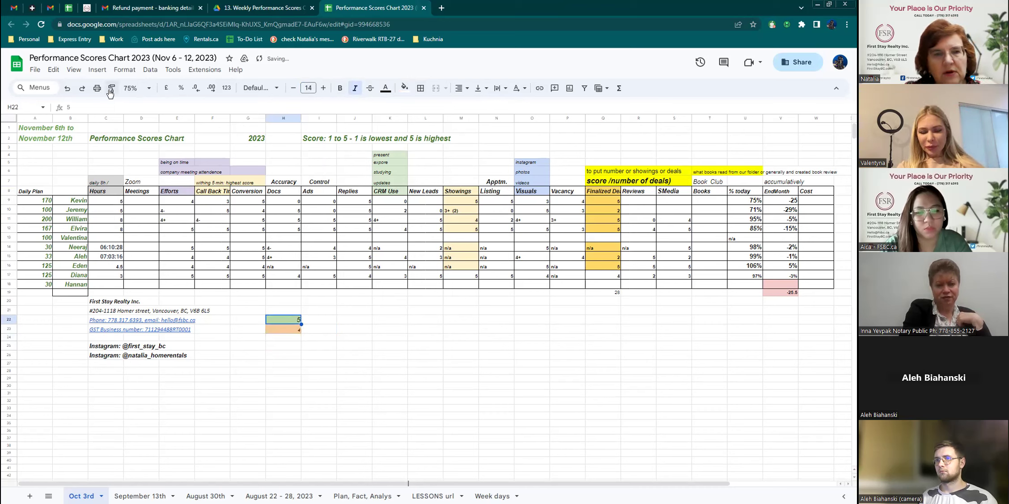
left_click_drag(292, 329, 290, 371)
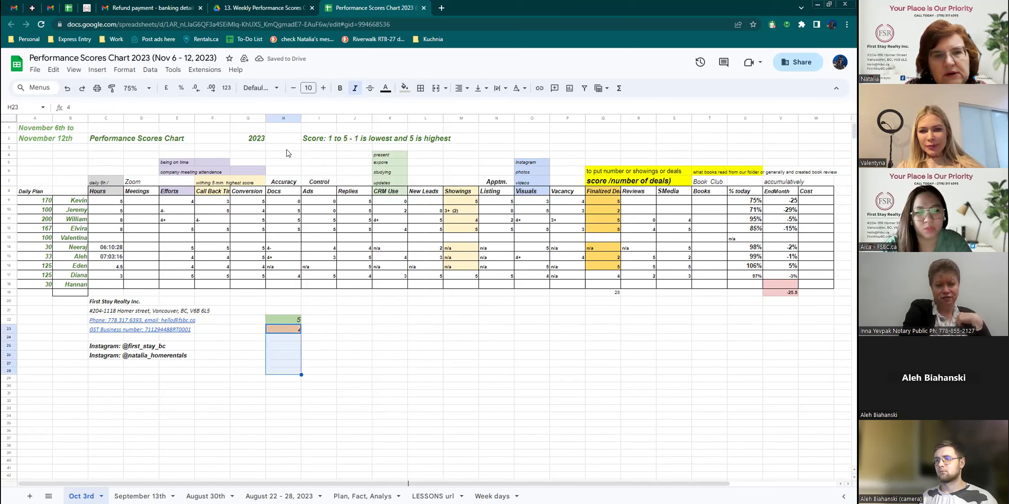
left_click(323, 88)
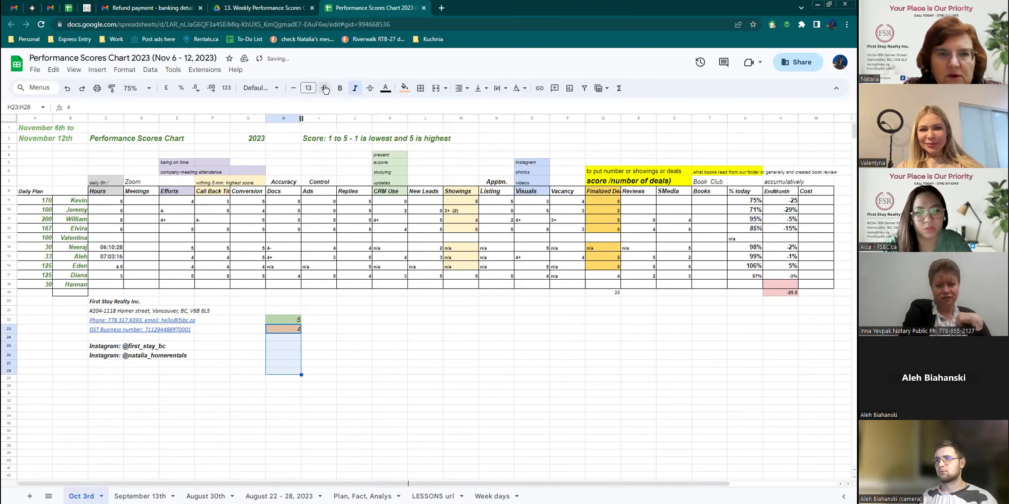
left_click(308, 350)
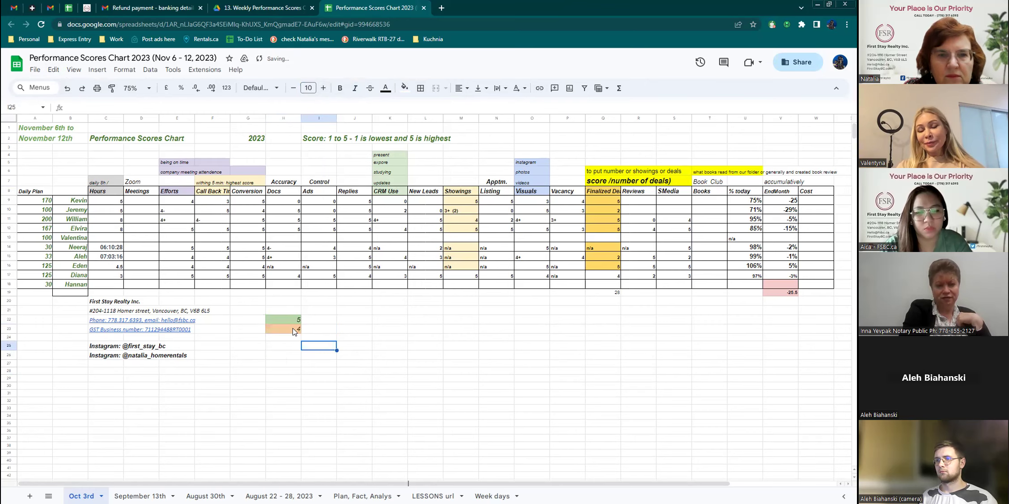
Enter 3, 2 and 1 in H24 to H26 and clear the extra 1 in H27.
left_click(293, 338)
type("3")
key("Return")
type("2")
key("Return")
type("1")
key("Return")
type("1")
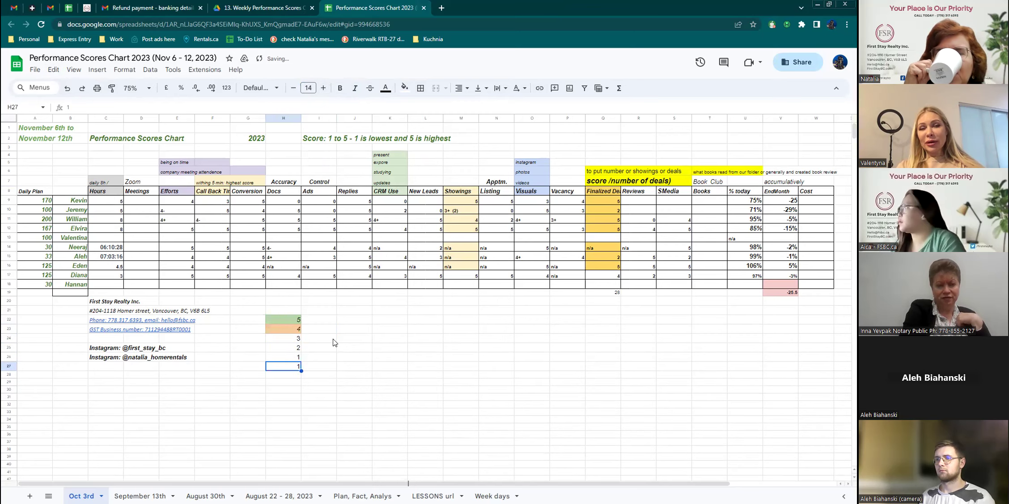
key("Delete")
left_click(334, 341)
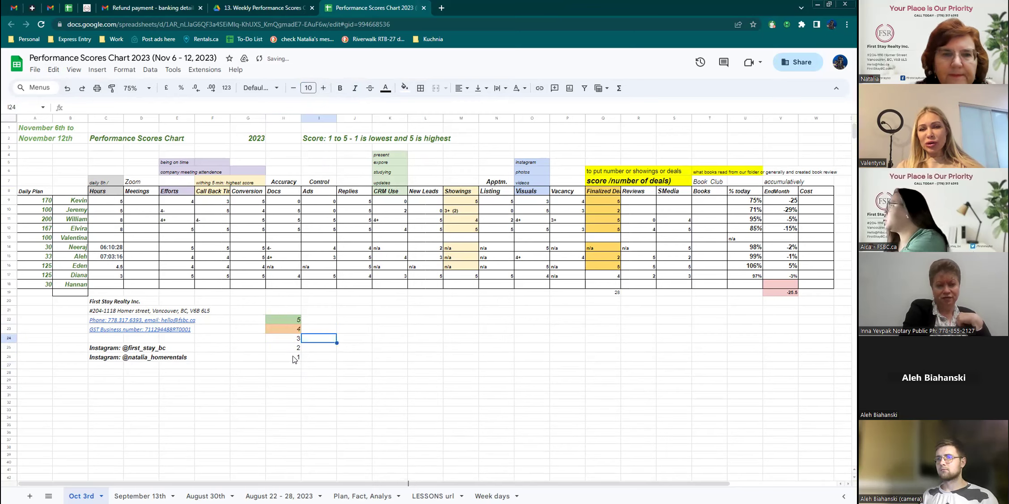
Fill the 1 in H26 with light red and the 2 in H25 with light yellow.
key("Left")
left_click(297, 358)
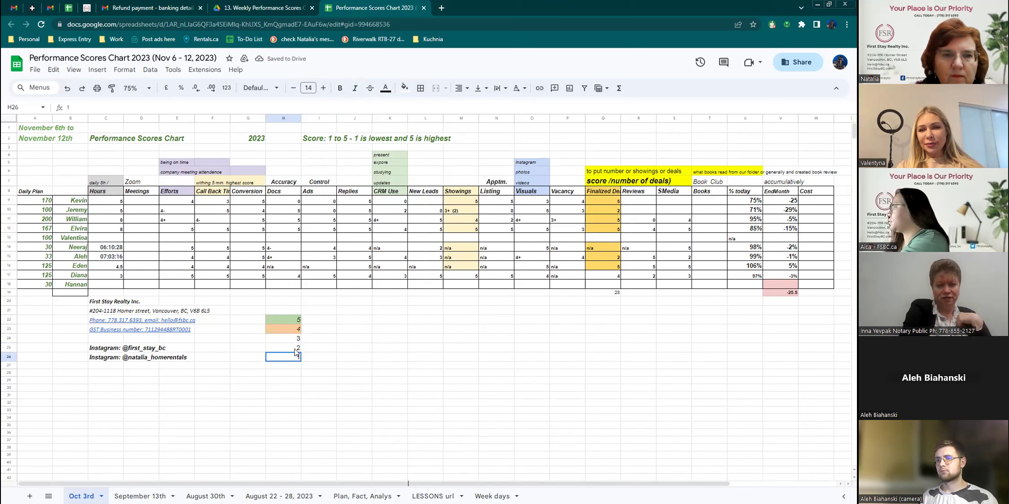
left_click(404, 89)
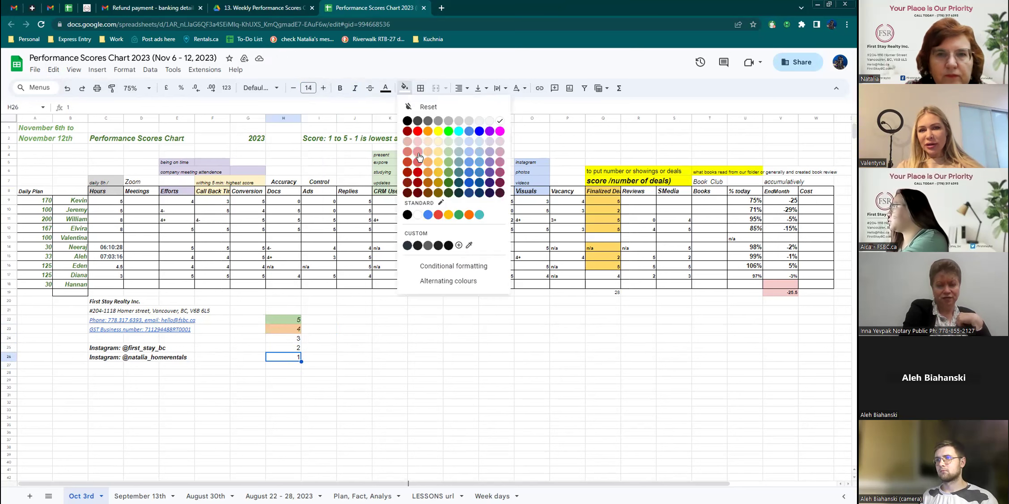
left_click(421, 159)
left_click(292, 349)
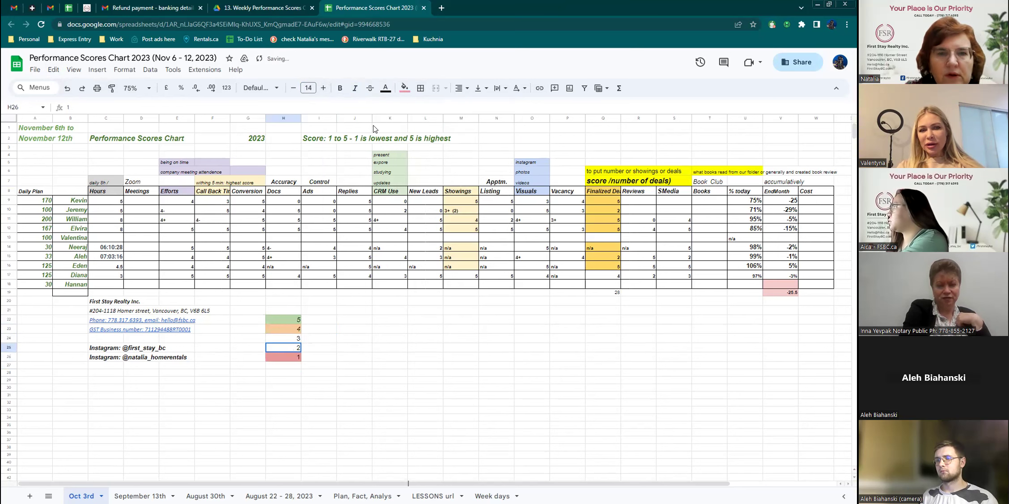
left_click(405, 88)
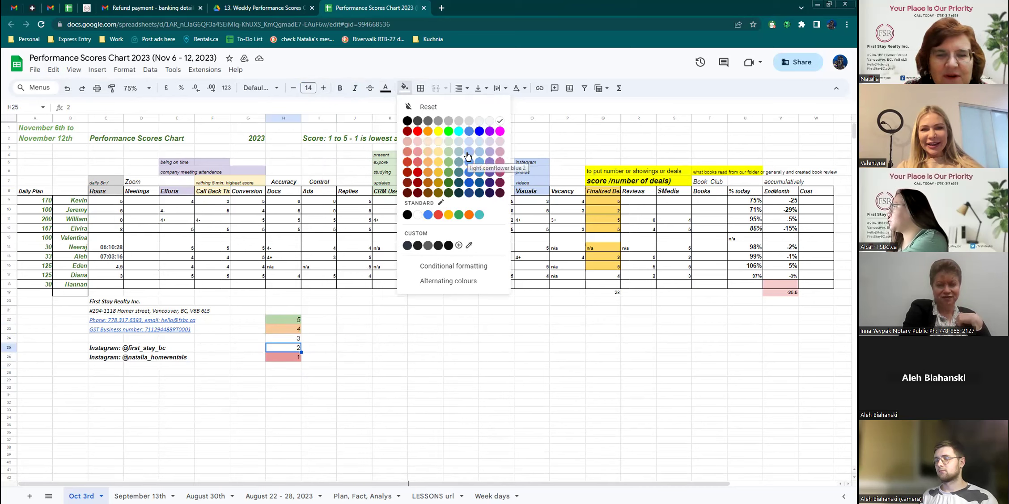
left_click(438, 152)
Fill the 3 in H24 with light cornflower blue 2.
left_click(290, 338)
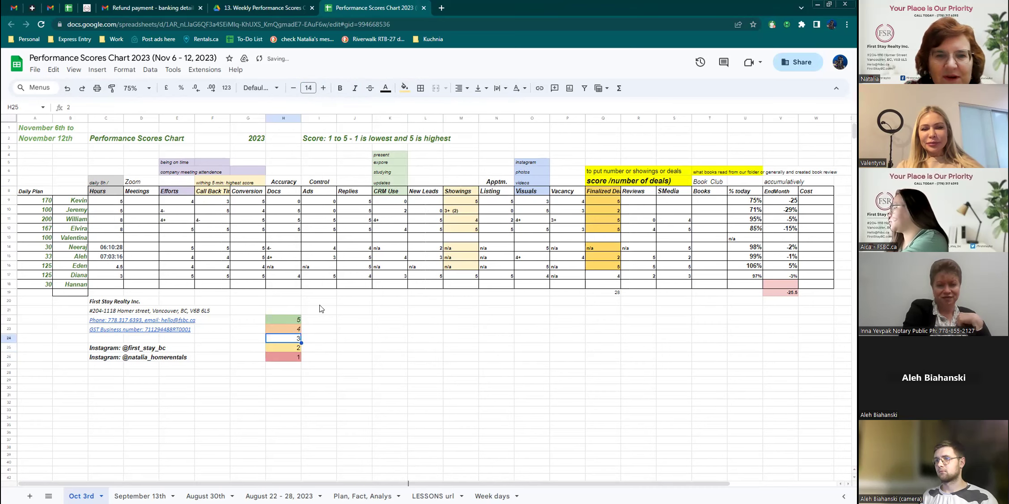
left_click(404, 88)
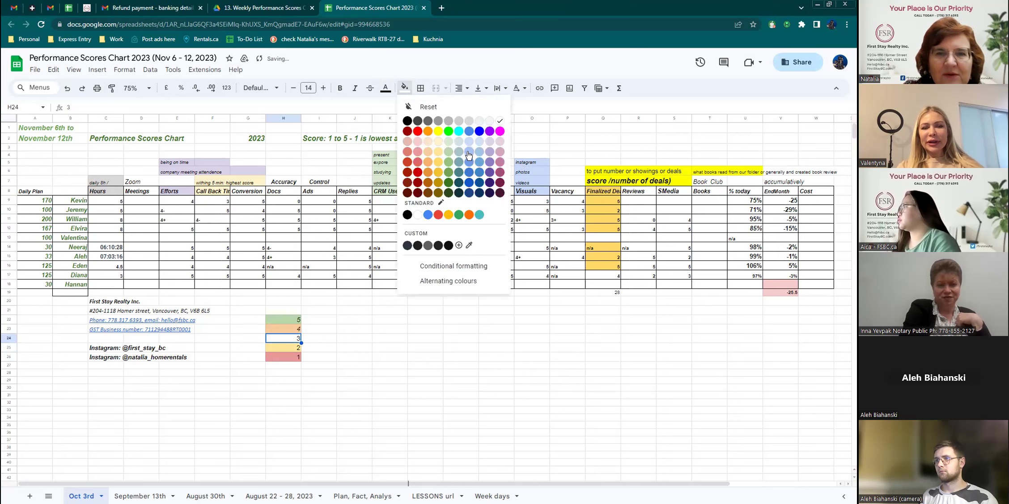
left_click(468, 153)
left_click(406, 337)
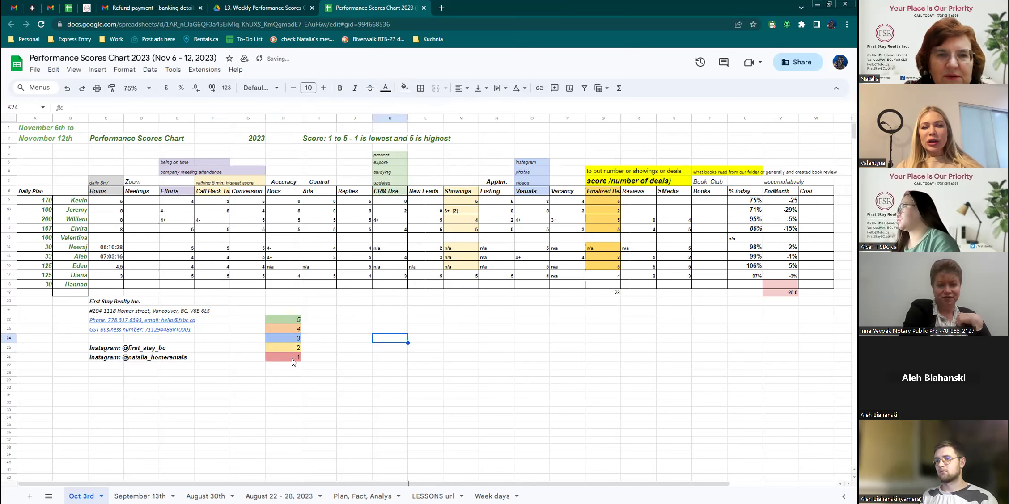
Centre and bold the scores in H22:H26 and add borders around all five cells.
left_click_drag(293, 362, 290, 319)
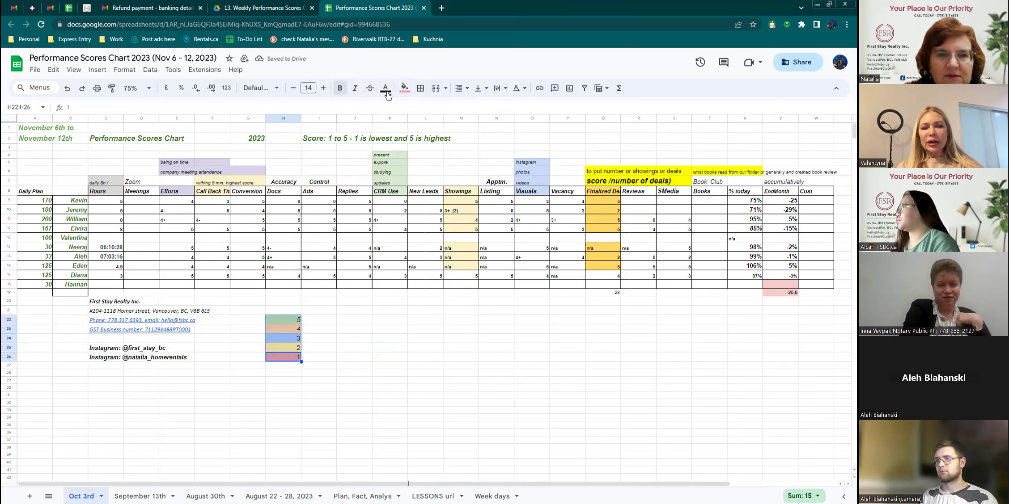
left_click(460, 88)
left_click(329, 354)
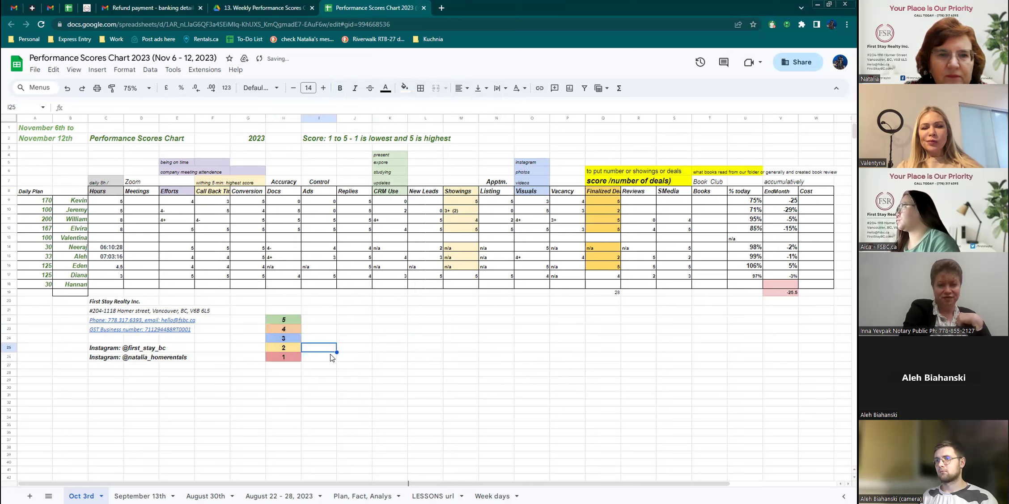
left_click(295, 320)
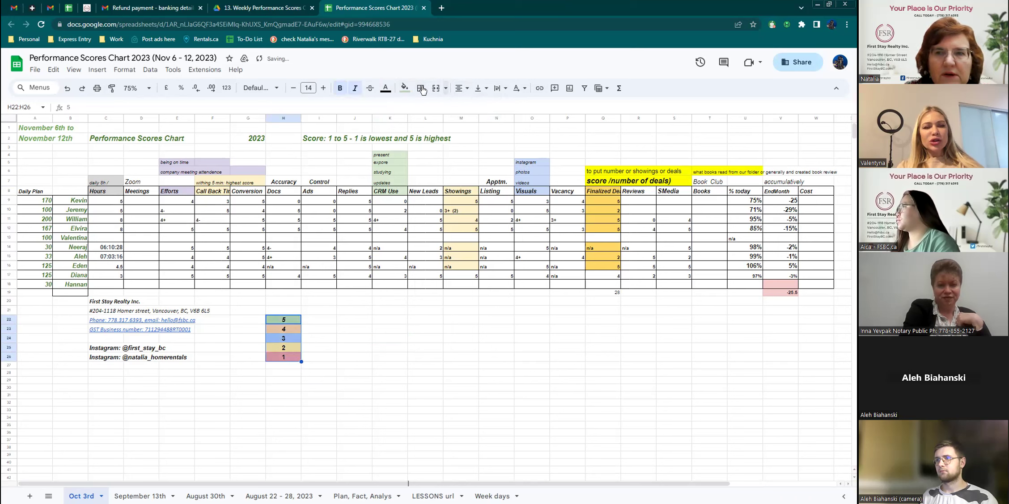
left_click(425, 311)
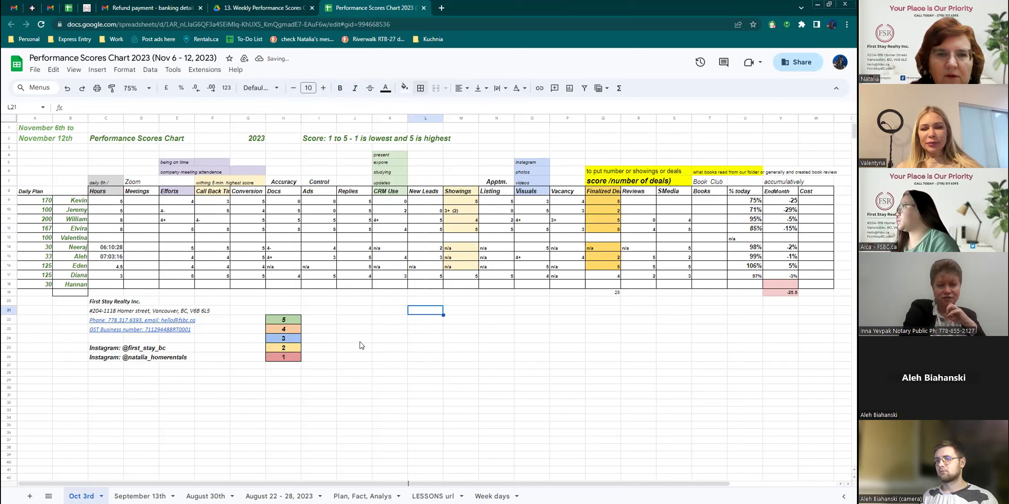
Fill the 4 in H23 with light yellow 2.
left_click(283, 329)
left_click(404, 87)
left_click(438, 153)
left_click(389, 329)
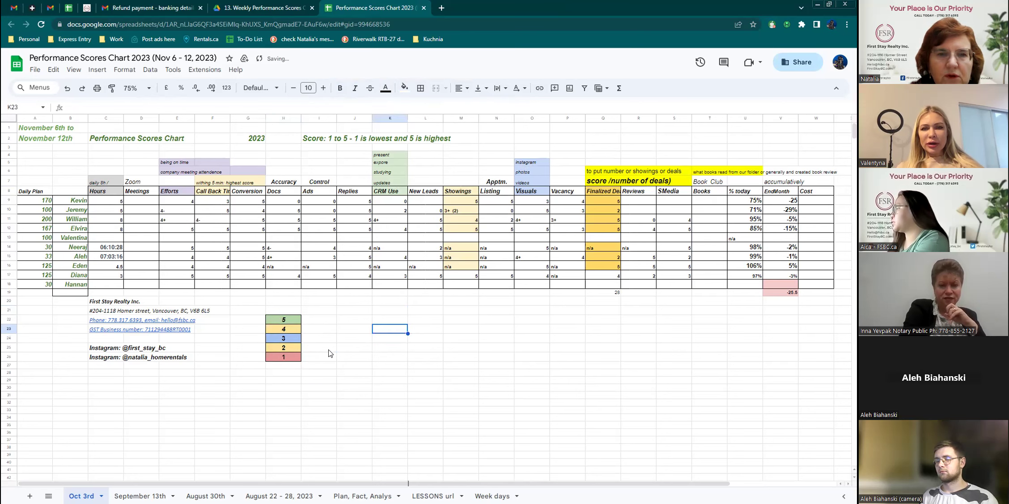
Try white and light magenta 2 as the fill for the 2 in H25.
left_click(298, 348)
left_click(404, 88)
left_click(494, 117)
left_click(340, 330)
left_click(295, 348)
left_click(404, 88)
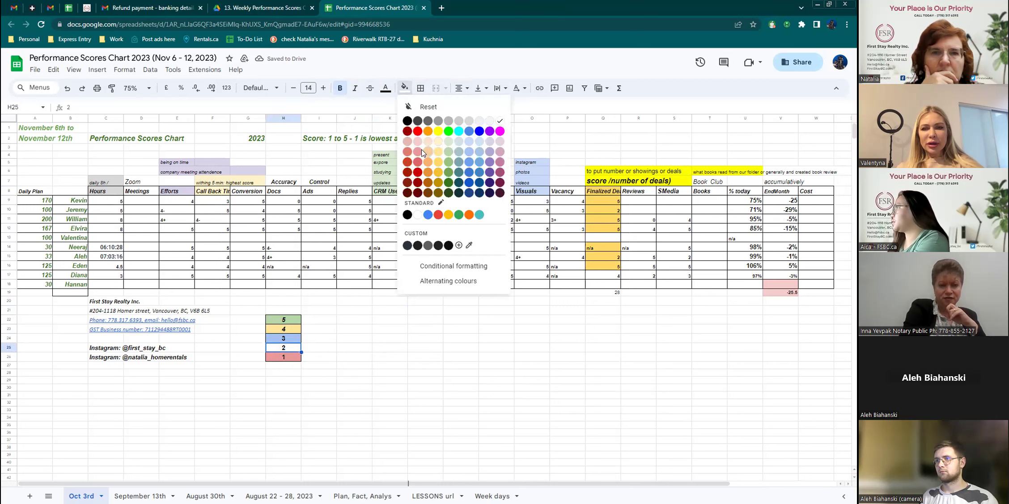
left_click(369, 356)
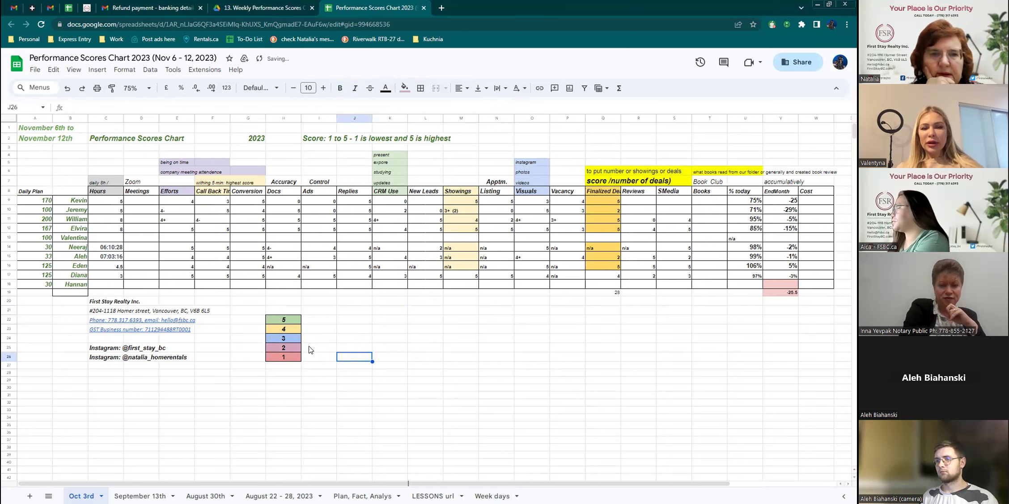
Fill the 3 in H24 with white.
left_click(293, 339)
left_click(405, 88)
left_click(500, 120)
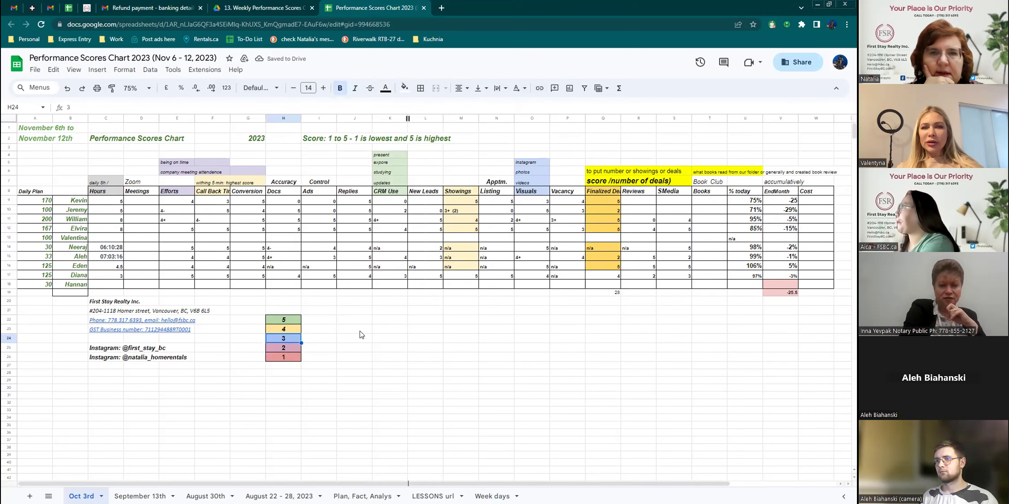
left_click(327, 343)
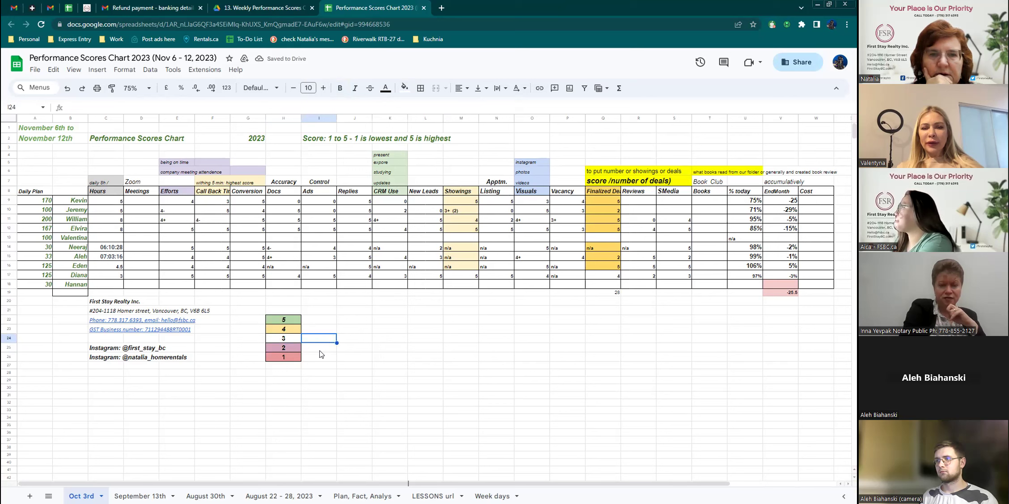
Fill the 1 in H26 with bright red.
left_click(296, 359)
left_click(404, 88)
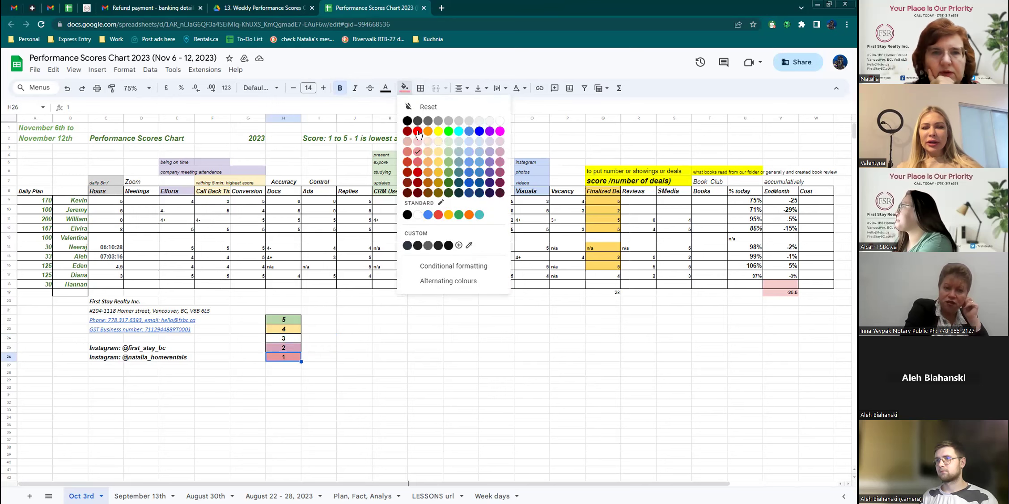
left_click(418, 131)
Fill the 2 in H25 with magenta and the 4 in H23 with bright yellow.
left_click(289, 347)
left_click(404, 87)
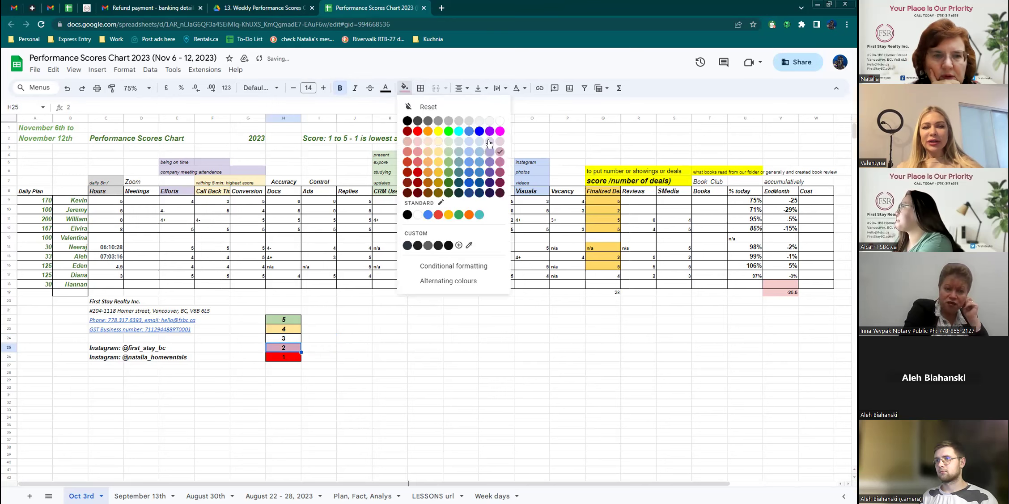
left_click(500, 131)
left_click(284, 329)
left_click(401, 88)
left_click(435, 130)
Fill the 5 in H22 with bright green.
left_click(283, 320)
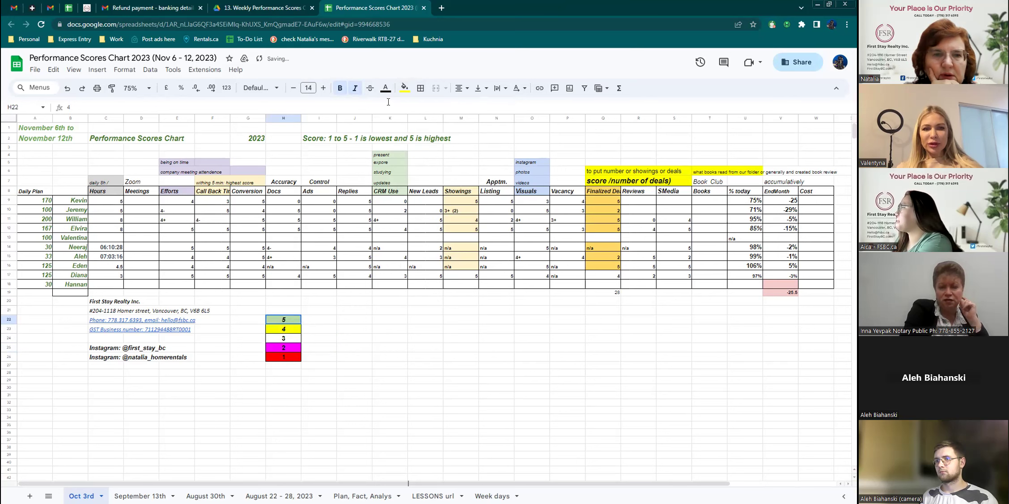
left_click(404, 88)
left_click(297, 339)
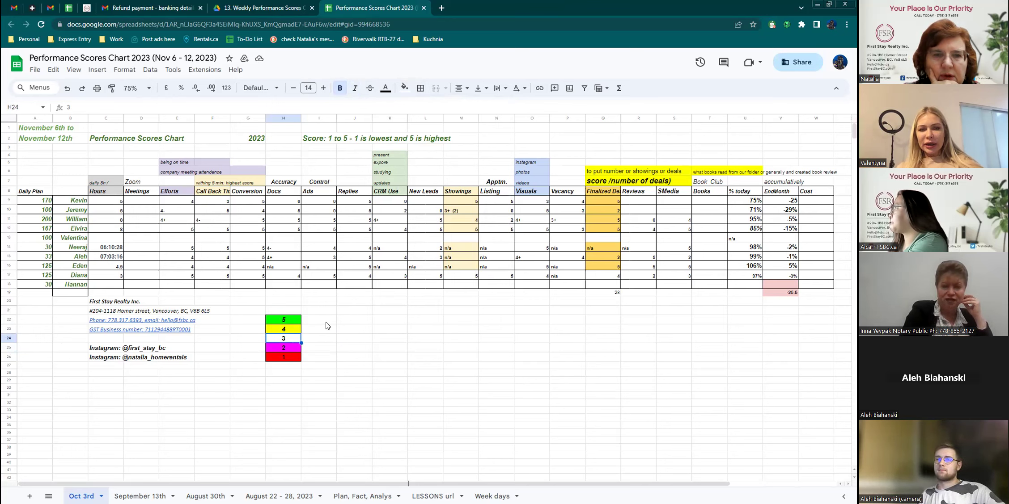
Soften the fill of the 2 in H25, trying light magenta 3 and settling on light magenta 2.
left_click(287, 348)
left_click(403, 88)
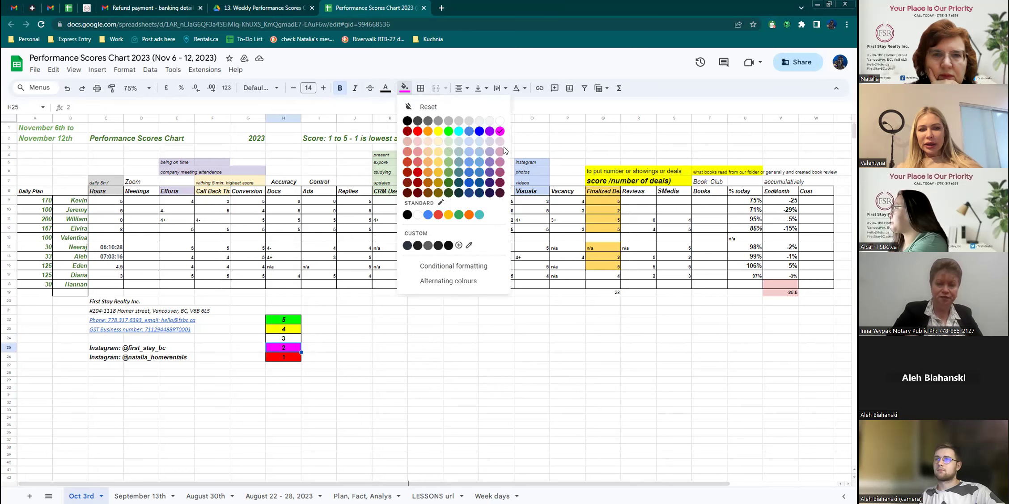
left_click(500, 142)
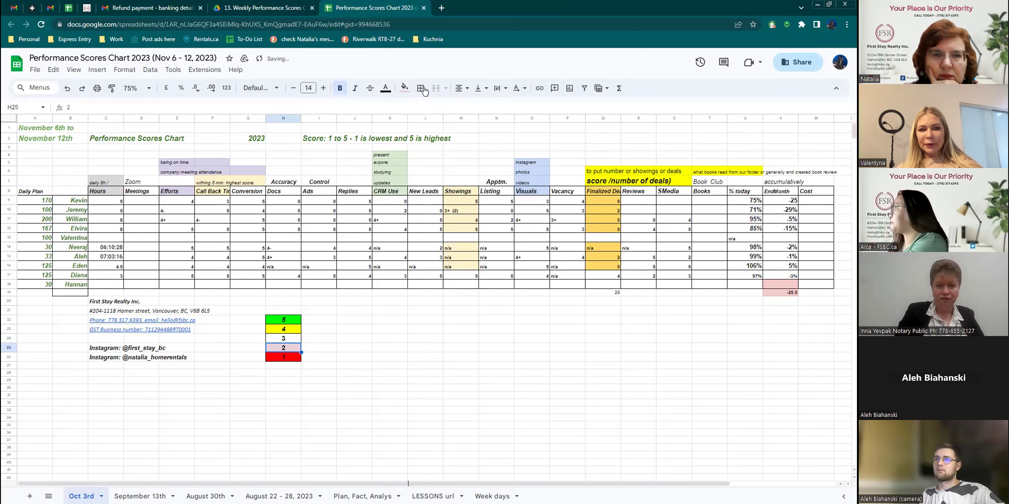
left_click(404, 88)
left_click(497, 157)
left_click(323, 339)
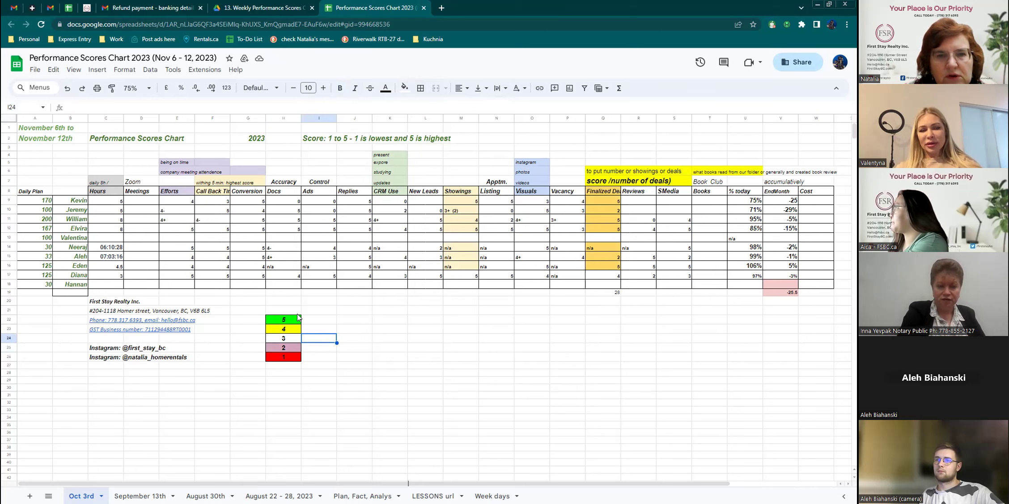
Clear the 5 and 4 from H22:H23 and remove the borders and fill from both cells.
left_click(290, 346)
key("Tab")
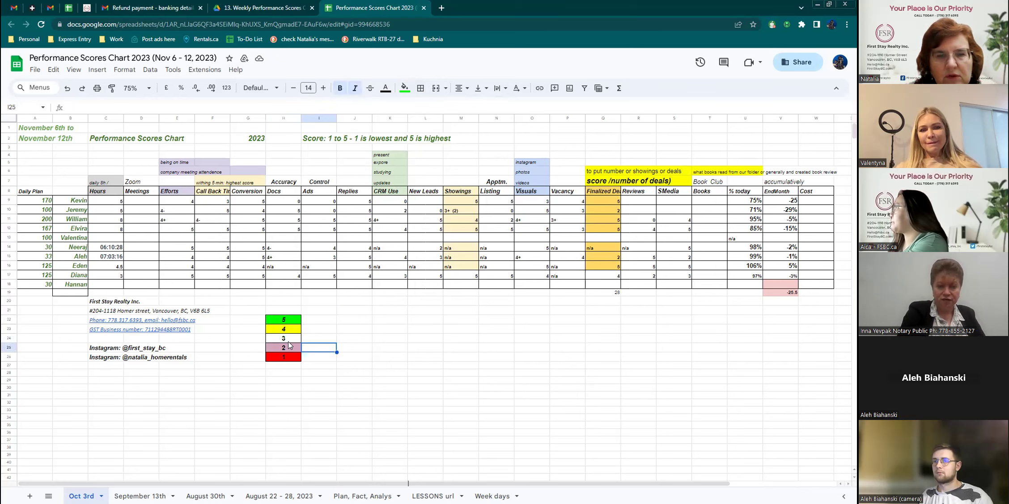
left_click_drag(283, 320, 283, 329)
key("Delete")
left_click(419, 89)
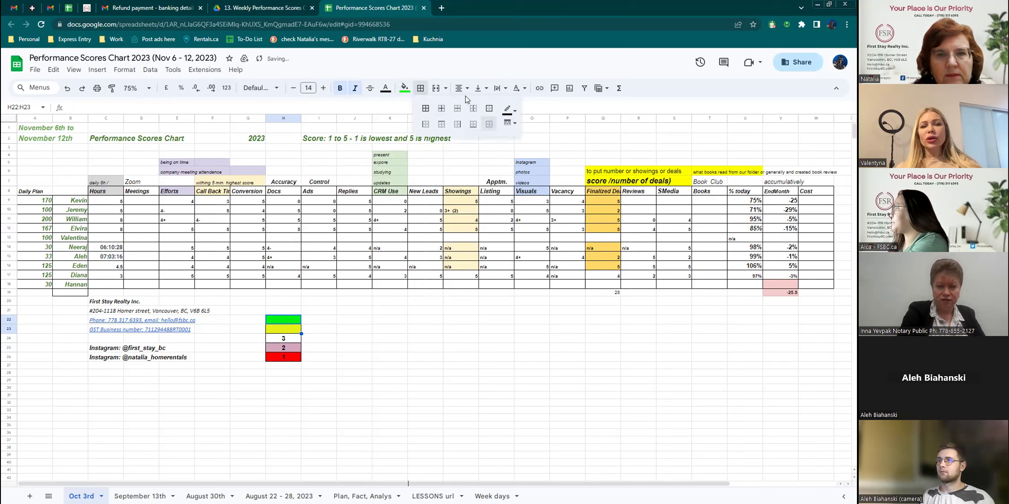
left_click(403, 88)
left_click(416, 108)
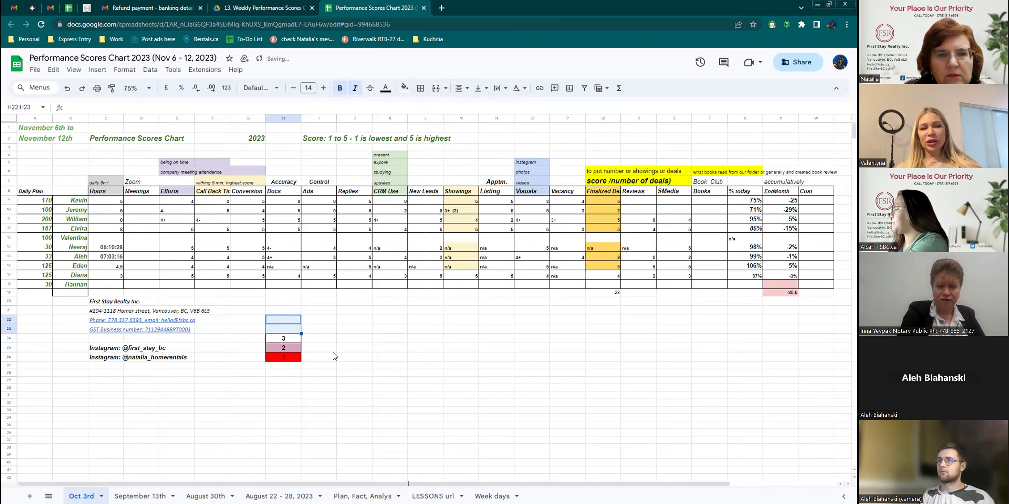
Fill the 3 in H24 with bright green.
left_click(294, 338)
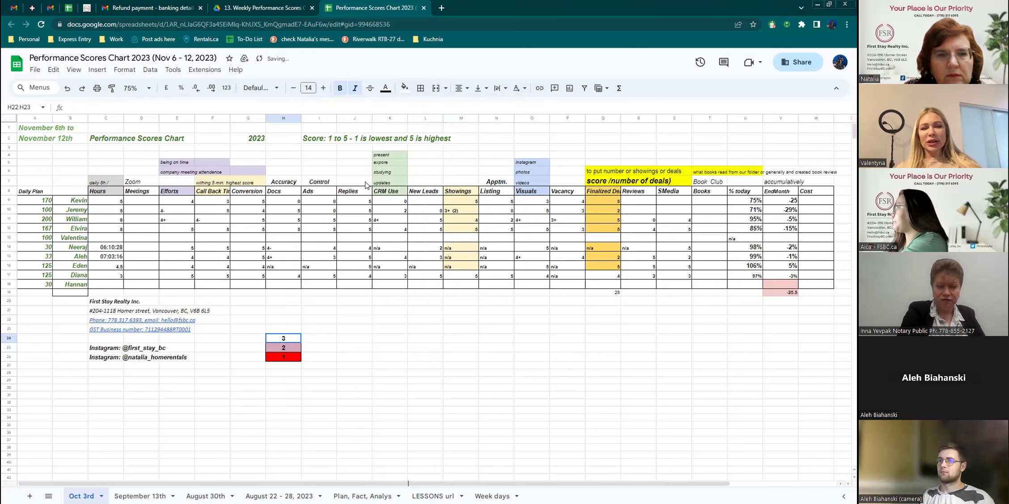
left_click(403, 88)
left_click(448, 131)
Fill the 2 in H25 with bright yellow.
key("Down")
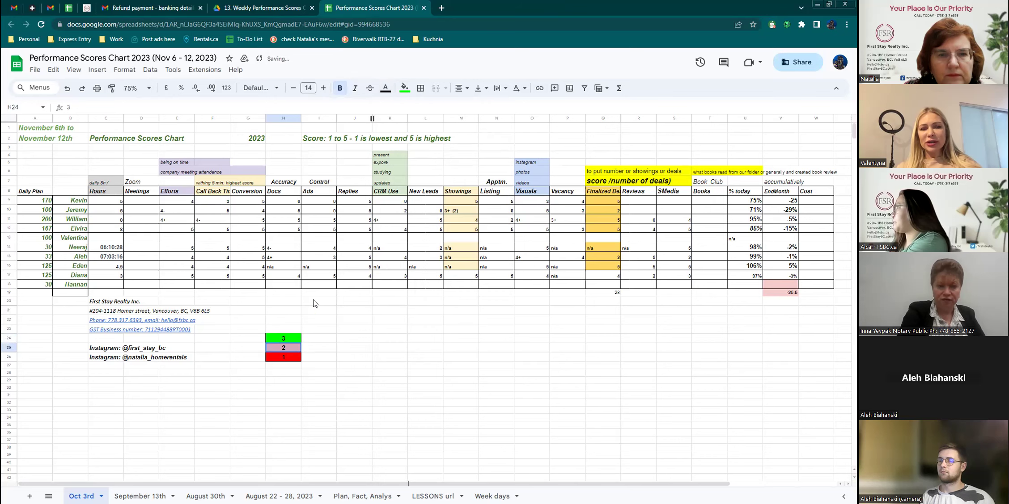
left_click(404, 88)
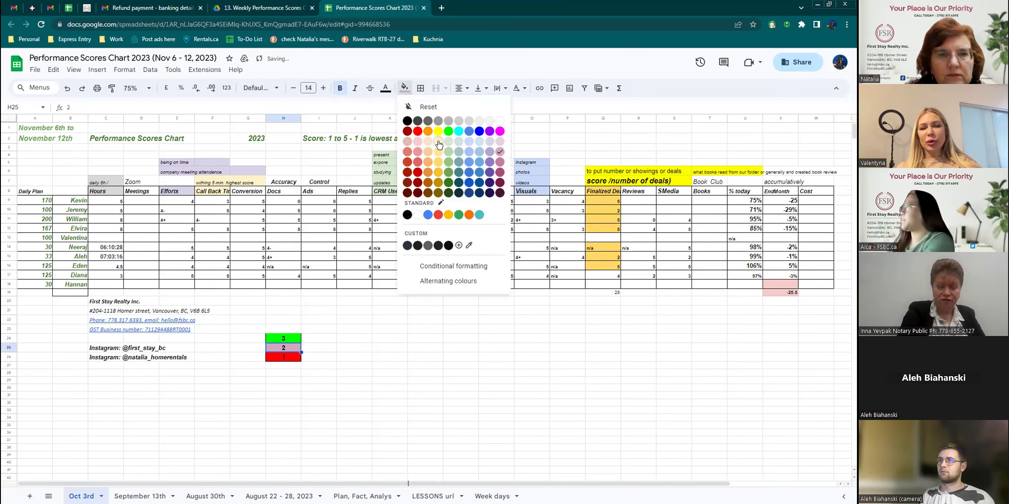
left_click(441, 141)
left_click(403, 88)
left_click(438, 134)
left_click(339, 340)
Add borders on all sides of the green cell H24.
left_click(286, 340)
left_click(421, 88)
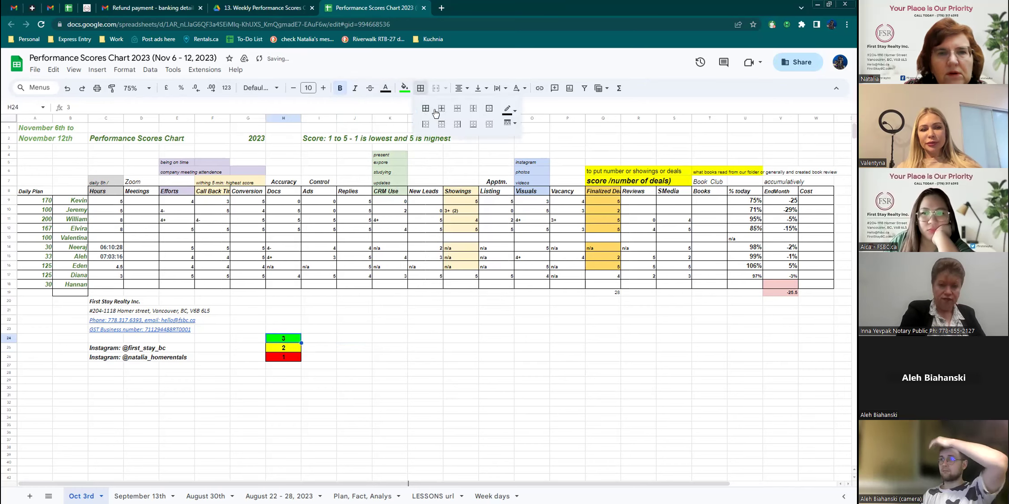
left_click(427, 109)
left_click(353, 347)
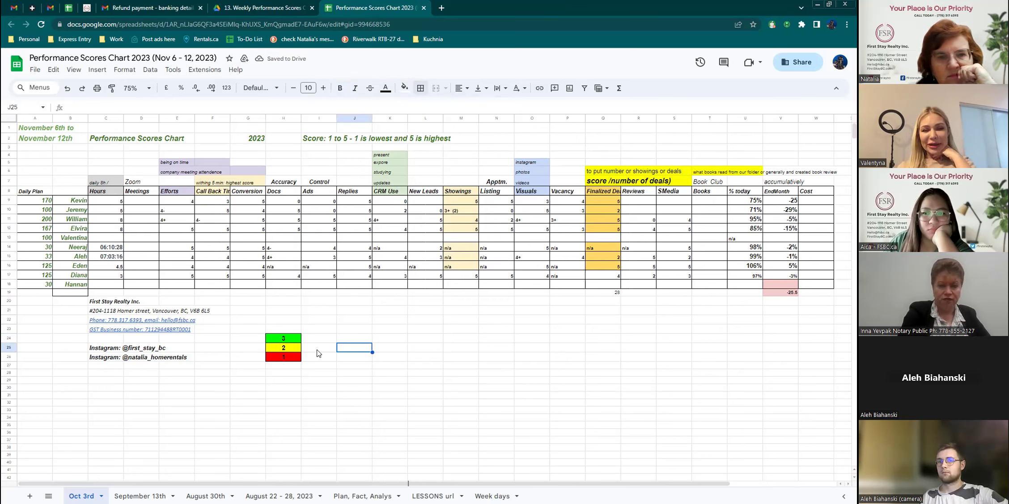
Change the legend scores to 5 in H24 and 3 in H25.
left_click(291, 337)
type("5")
key("Return")
type("3")
left_click(336, 352)
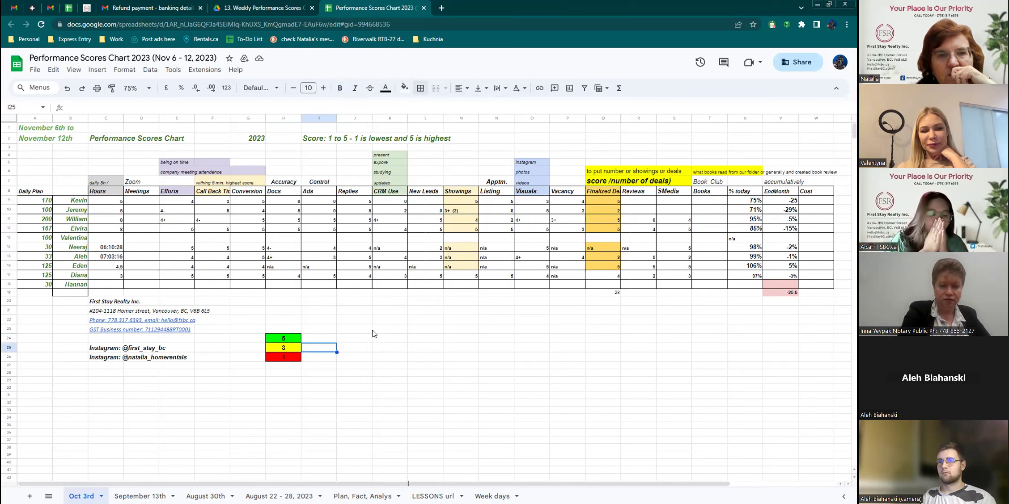
Replace the 5 in the green cell H24 with Good.
left_click(288, 338)
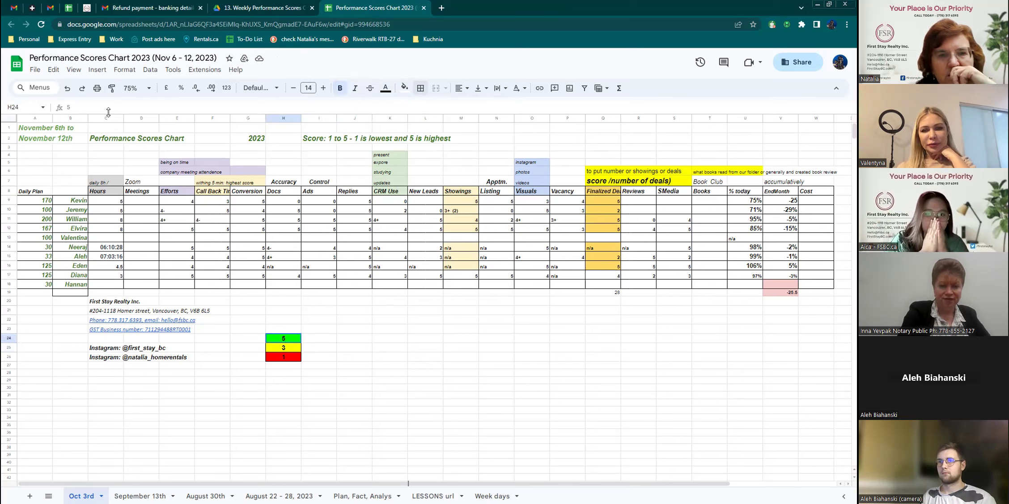
left_click(66, 106)
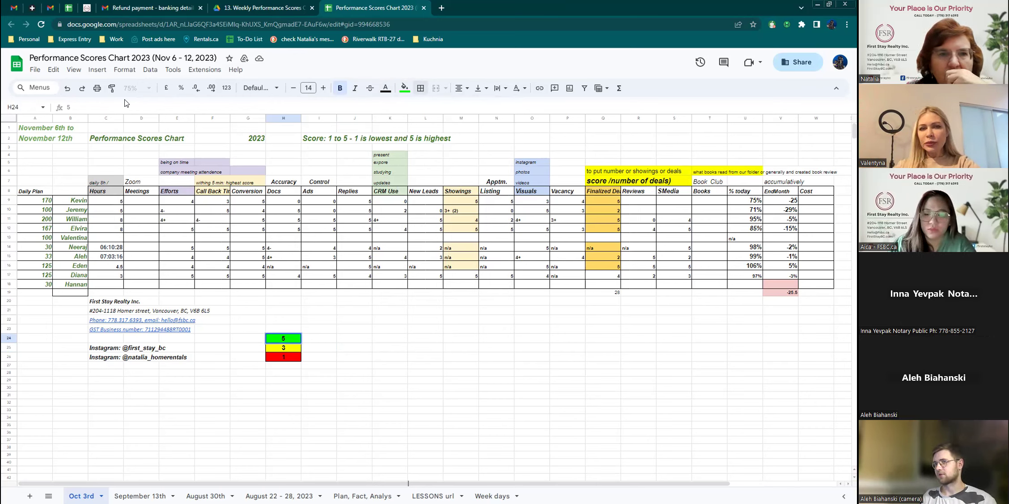
left_click(309, 348)
left_click(296, 340)
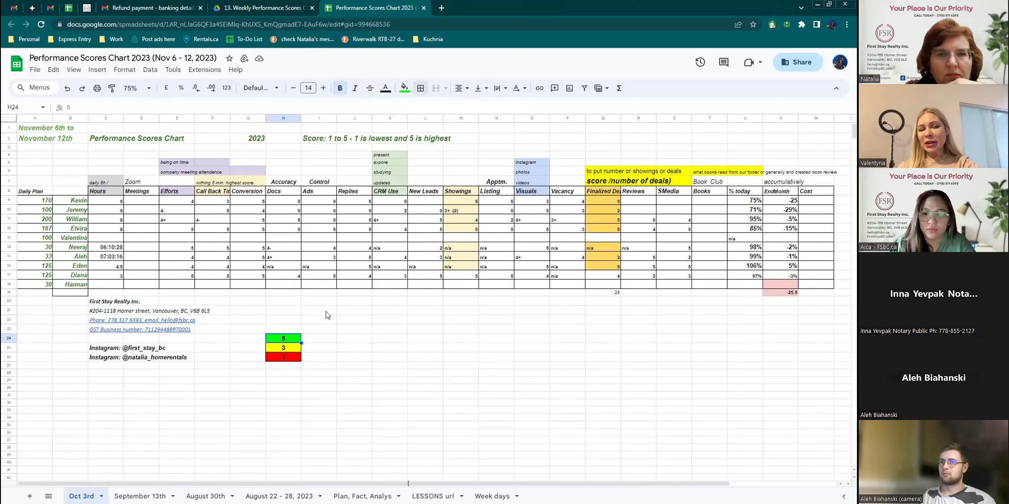
type("Good")
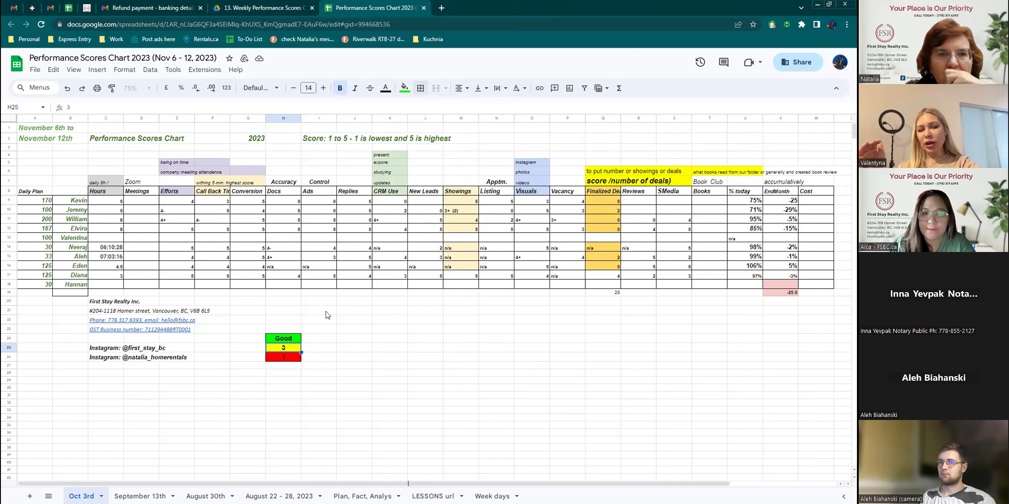
Label the legend cells High in H24, Medium in H25 and Low in H26.
type("High")
key("Return")
type("Medium")
key("Return")
type("Low")
key("Return")
left_click(327, 338)
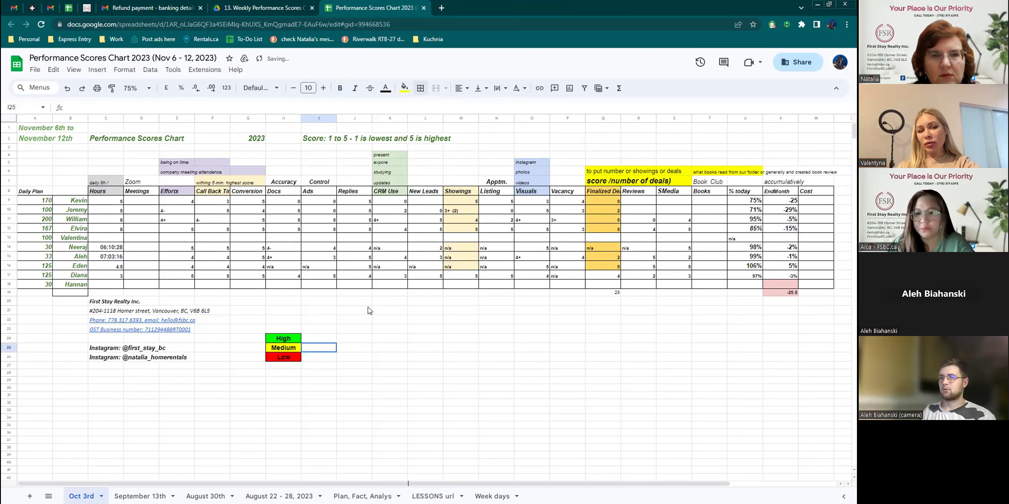
Delete the "Score: 1 to 5 - 1 is lowest and 5 is highest" heading from row 2.
left_click(350, 340)
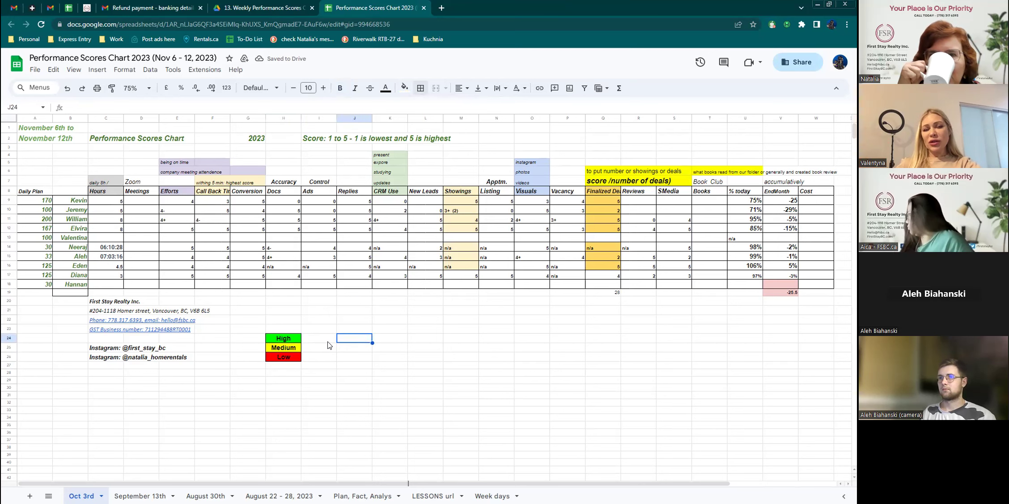
left_click(320, 141)
key("Delete")
left_click(382, 339)
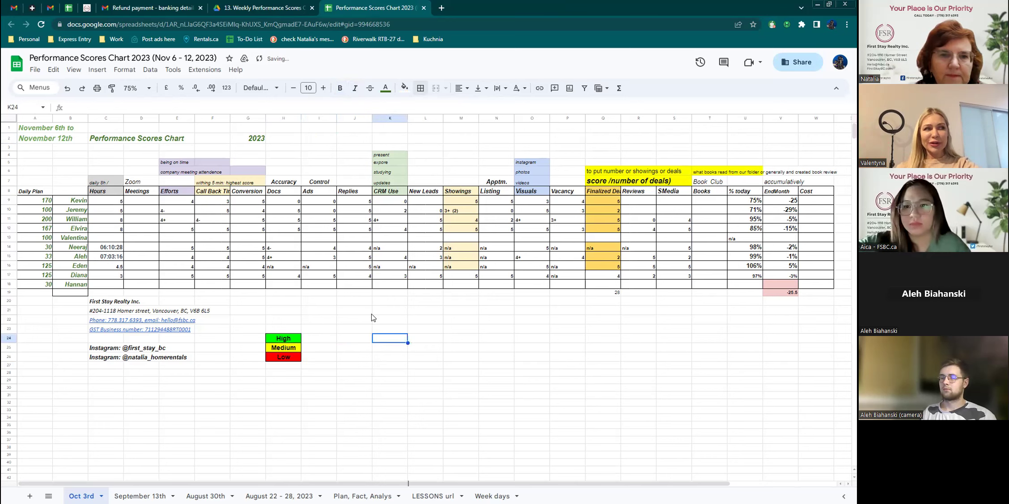
left_click(333, 349)
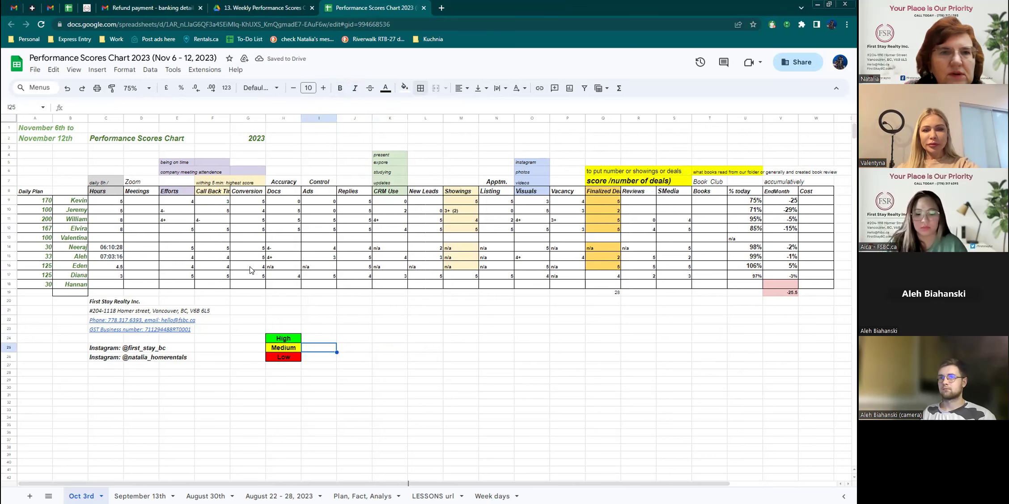
Move the High, Medium and Low legend from H24:H26 up to column I, starting in row 2 beside the chart title.
left_click(345, 334)
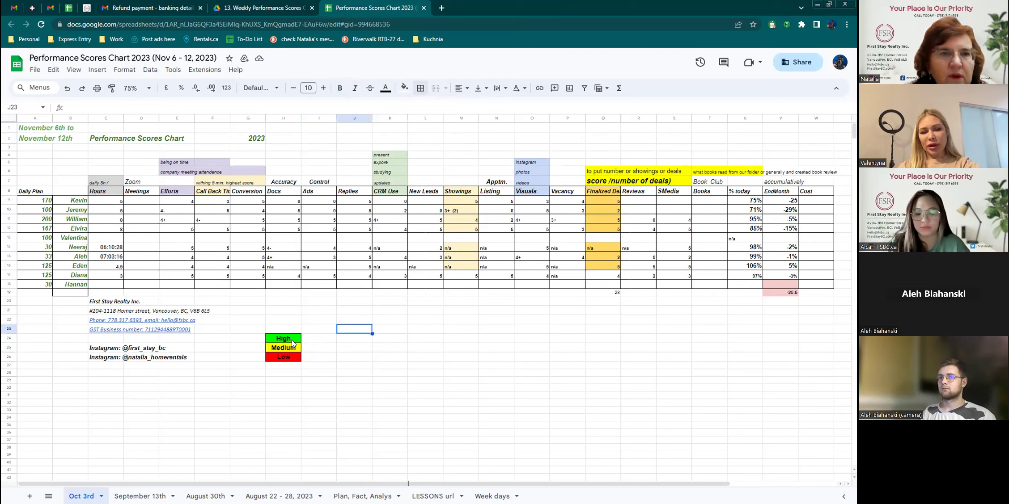
left_click_drag(286, 338, 328, 143)
left_click(394, 336)
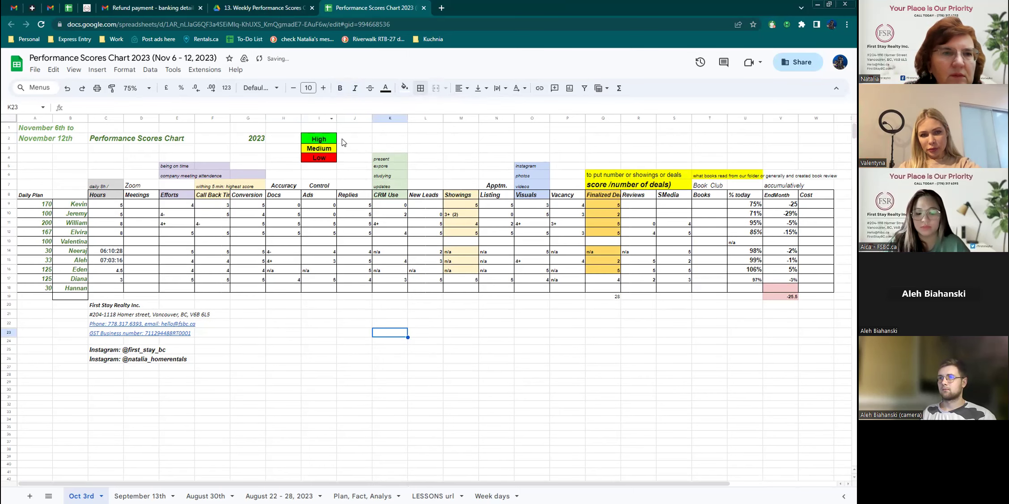
Move the High, Medium and Low legend down one row to I3:I5.
left_click_drag(324, 140, 324, 159)
left_click(380, 308)
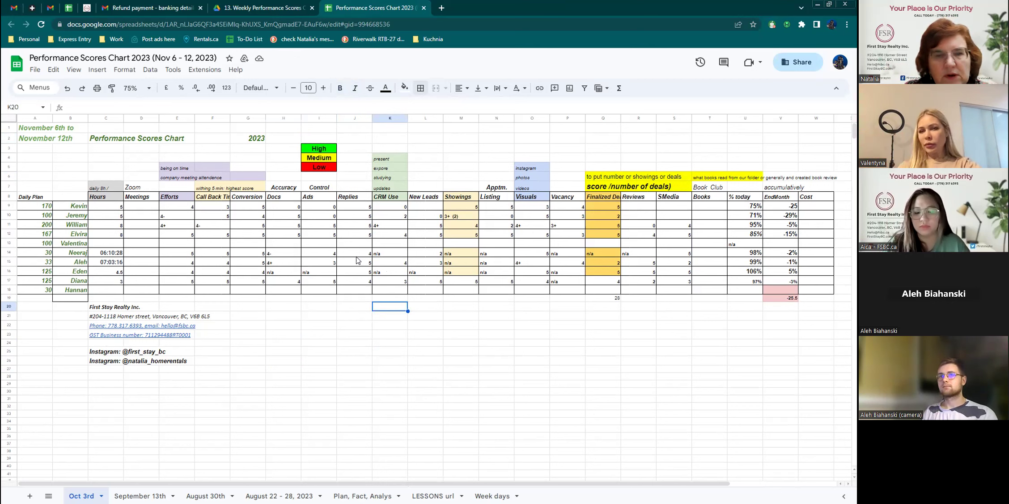
Insert a new row below row 18 and apply row 18's formatting to it.
left_click(114, 291)
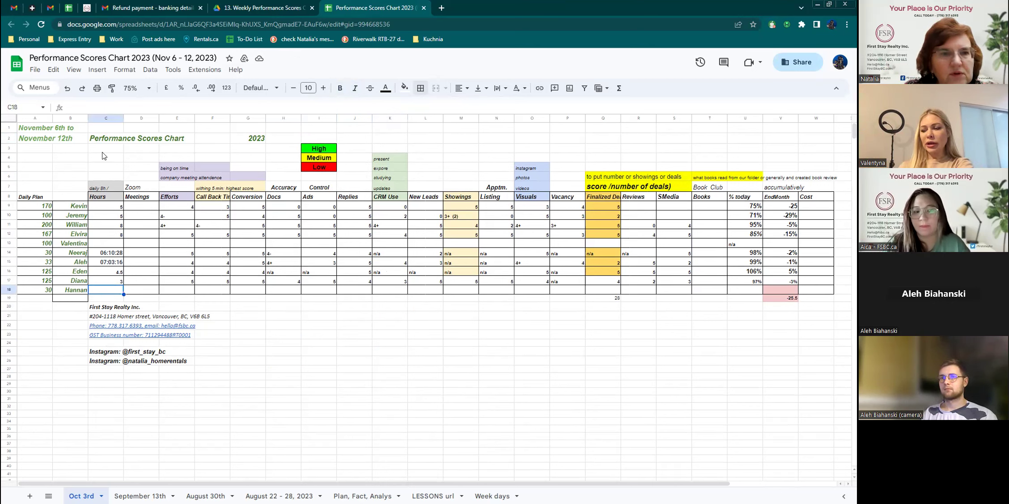
left_click(97, 69)
mouse_move(135, 99)
left_click(277, 108)
left_click(81, 300)
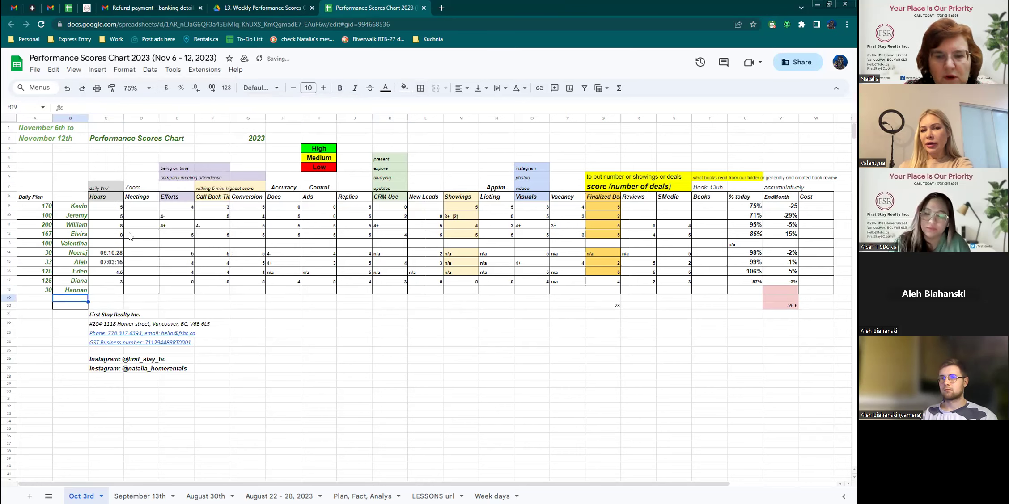
left_click(9, 291)
left_click(112, 89)
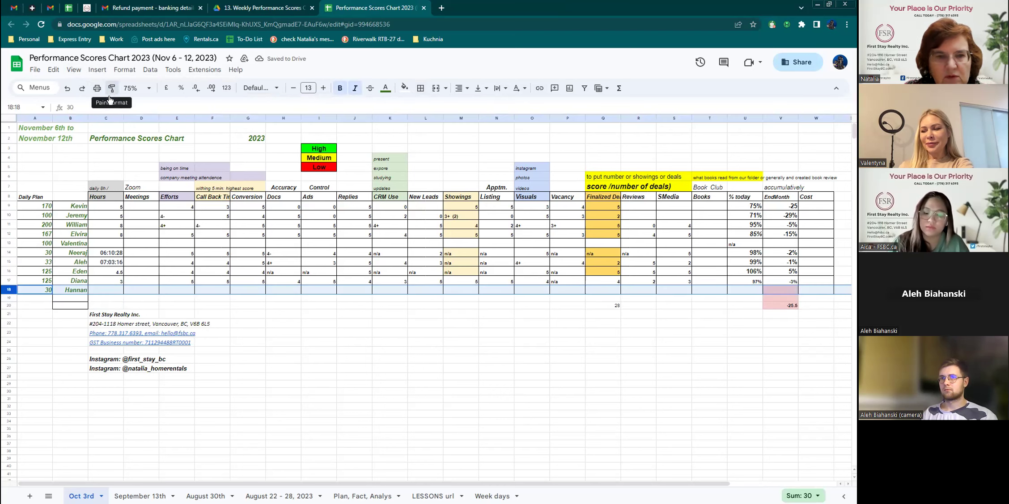
left_click(9, 297)
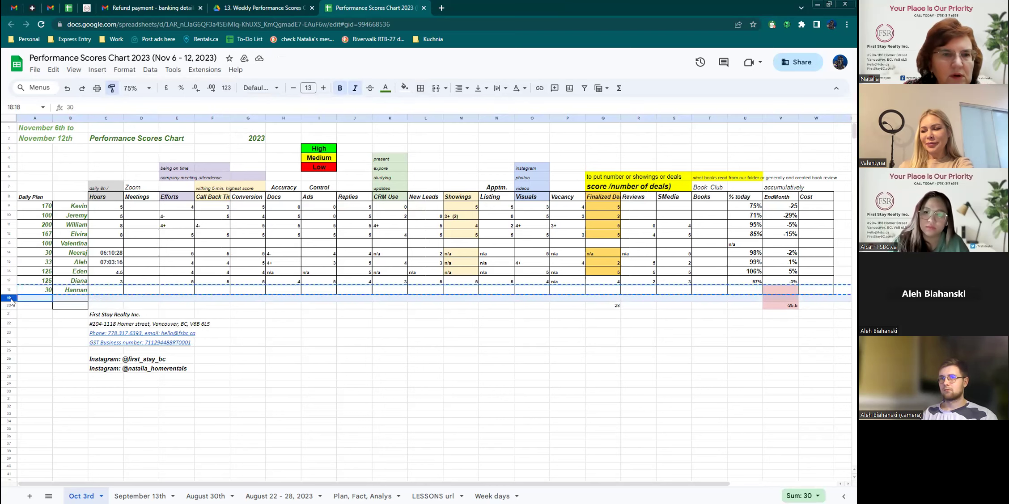
Enter the new team member's first name in B19.
left_click(65, 296)
type("Aica")
key("Return")
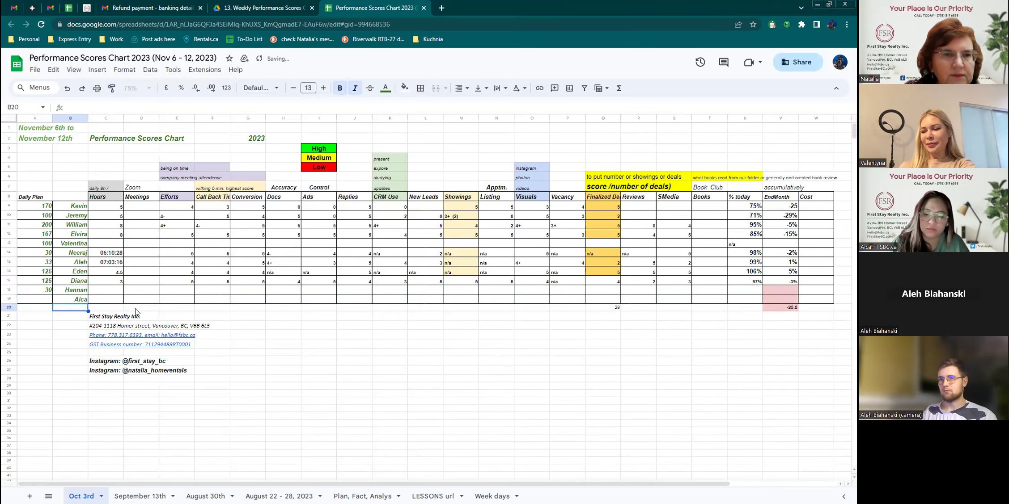
left_click(118, 308)
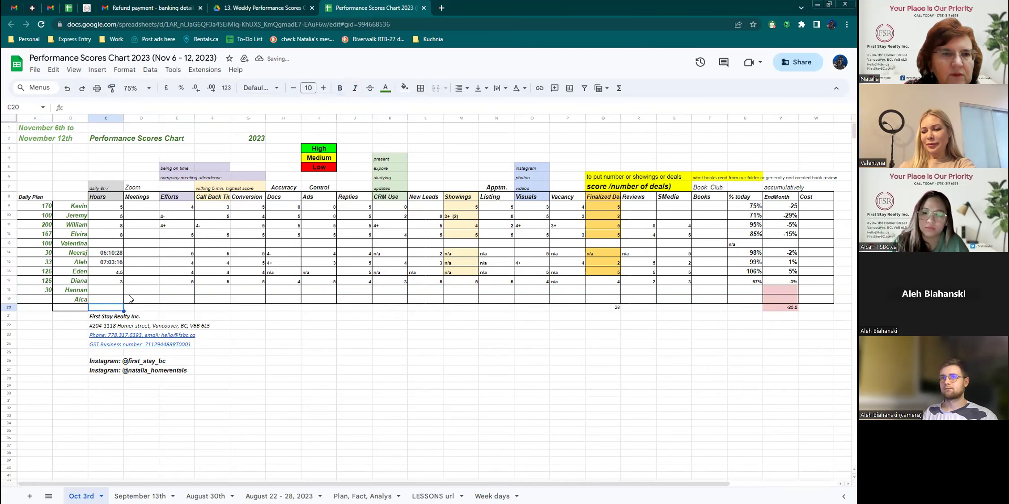
left_click(139, 301)
left_click(137, 233)
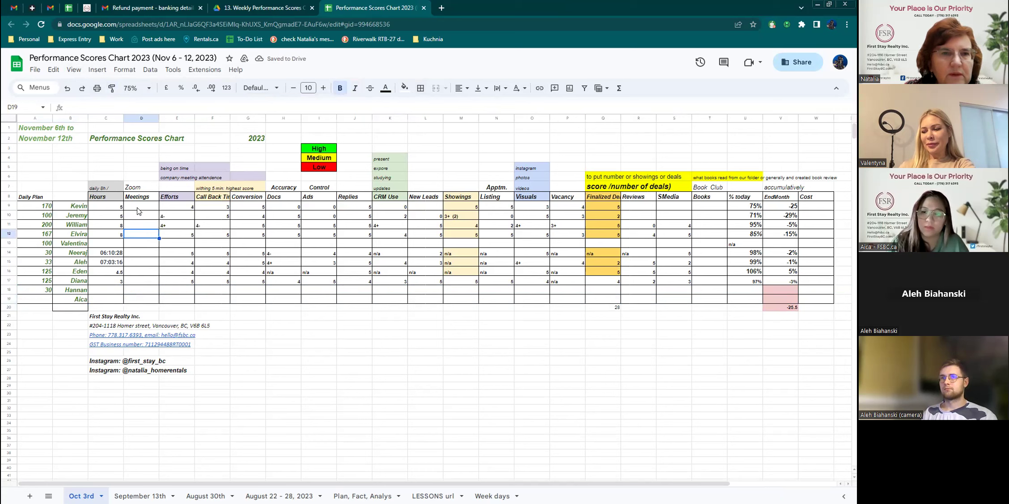
Delete the old scores from the Hours column and from E9:W19, and reset the fill colour of E9:W19.
left_click_drag(118, 207, 119, 292)
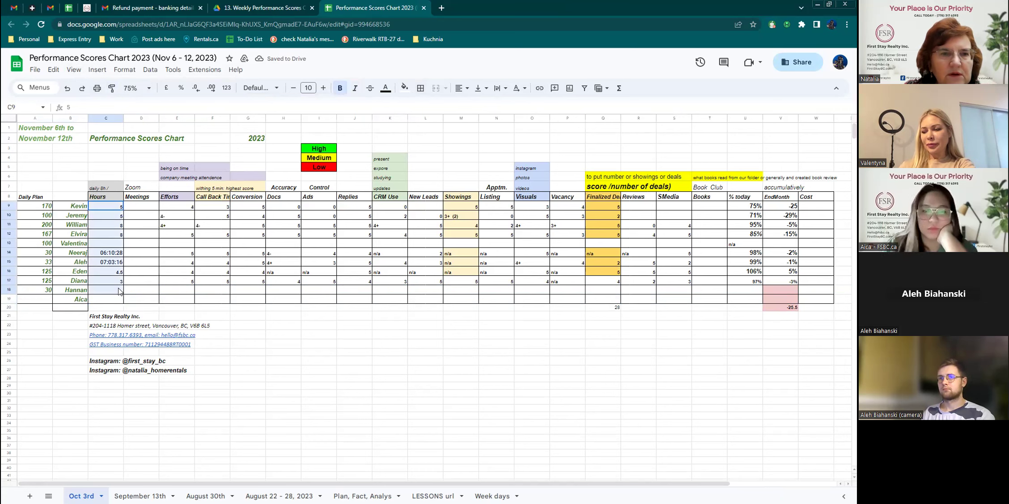
key("Delete")
left_click_drag(187, 209, 818, 290)
key("Delete")
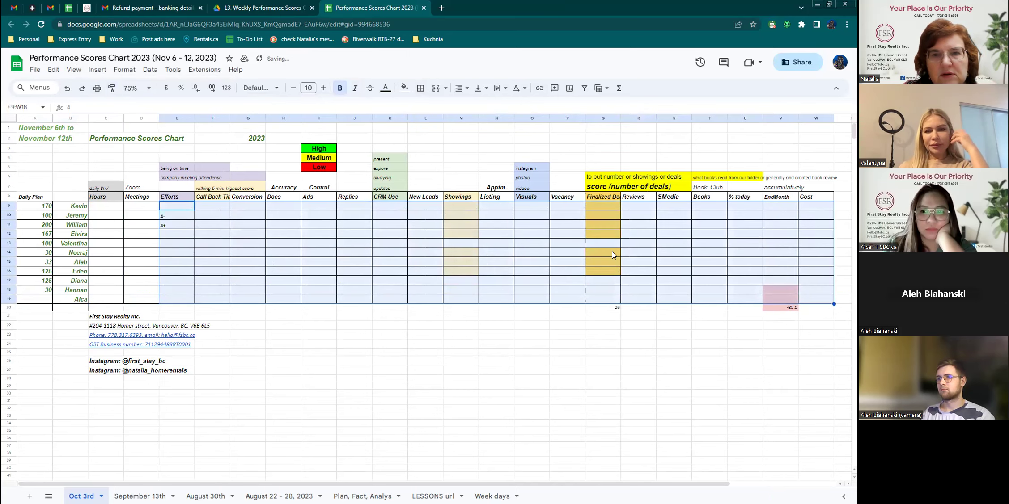
left_click(404, 88)
left_click(414, 106)
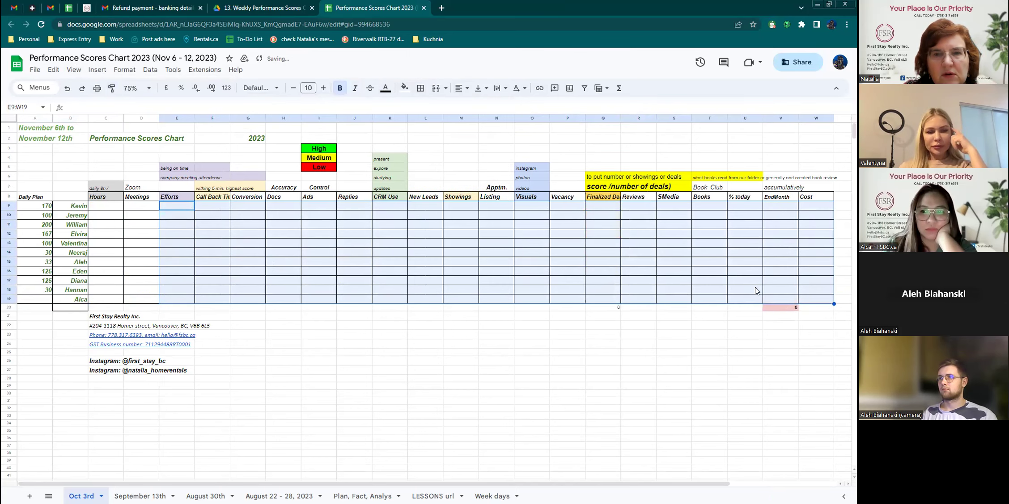
left_click(787, 307)
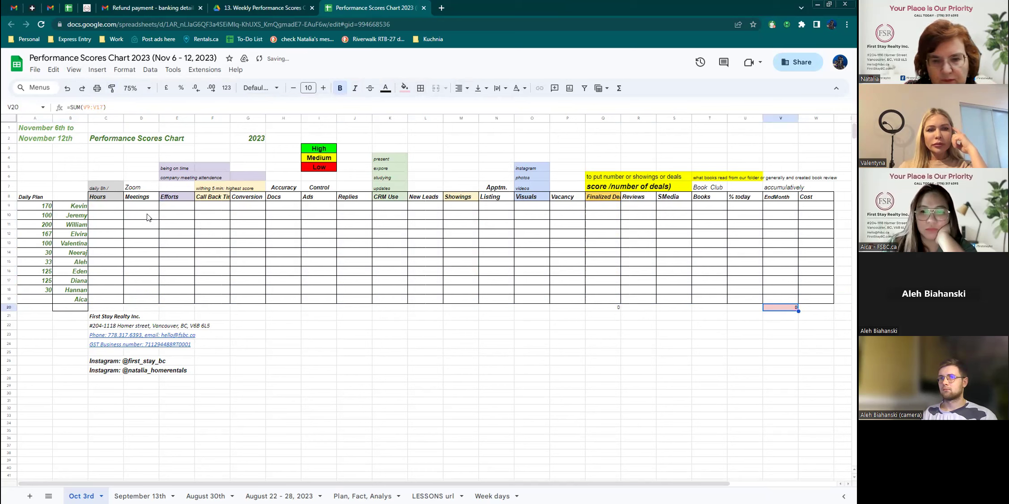
Fill the Meetings cells D13, D15 and D19 with bright green.
left_click(169, 206)
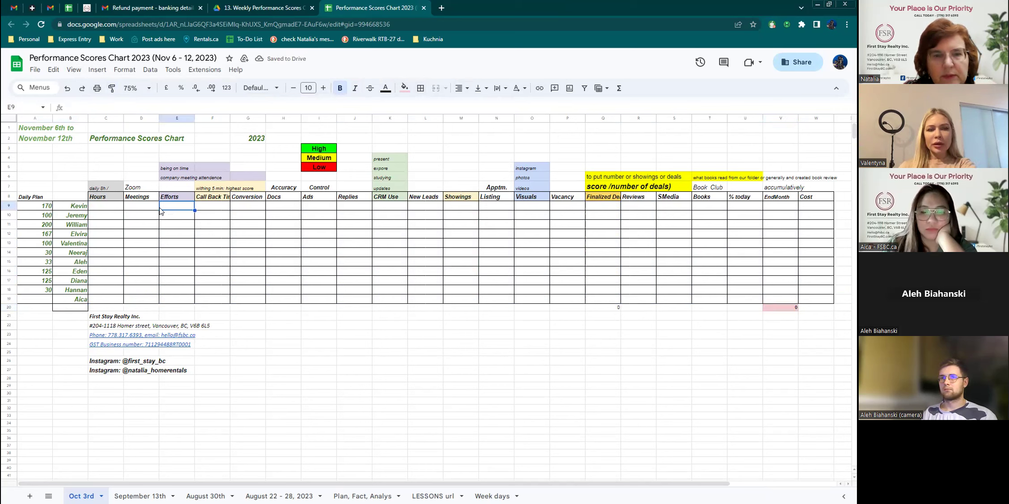
left_click(142, 243)
left_click(142, 262, "ctrl")
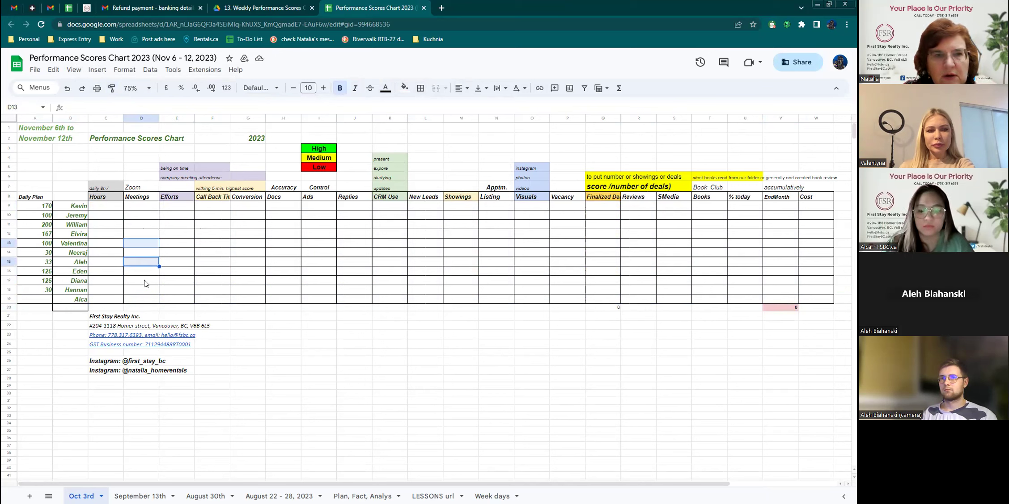
left_click(144, 299, "ctrl")
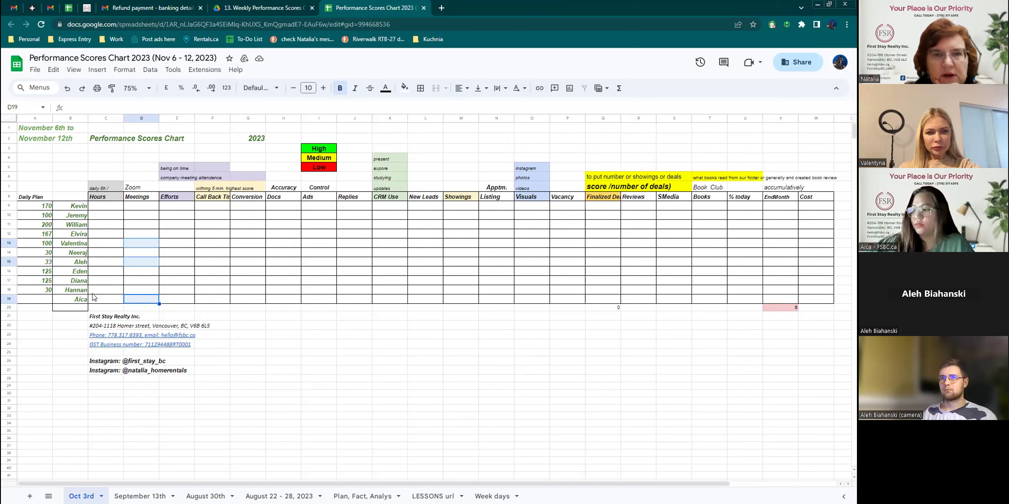
left_click(404, 89)
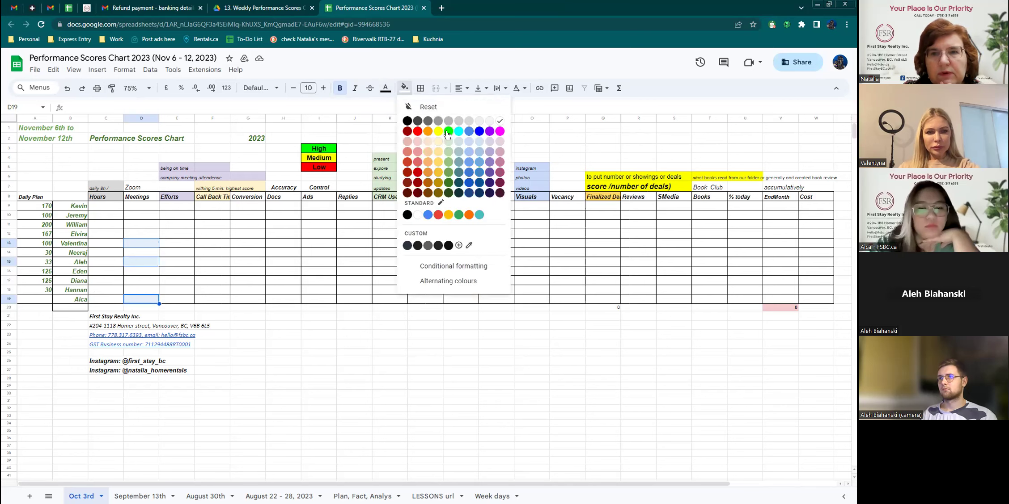
left_click(448, 131)
left_click(186, 263)
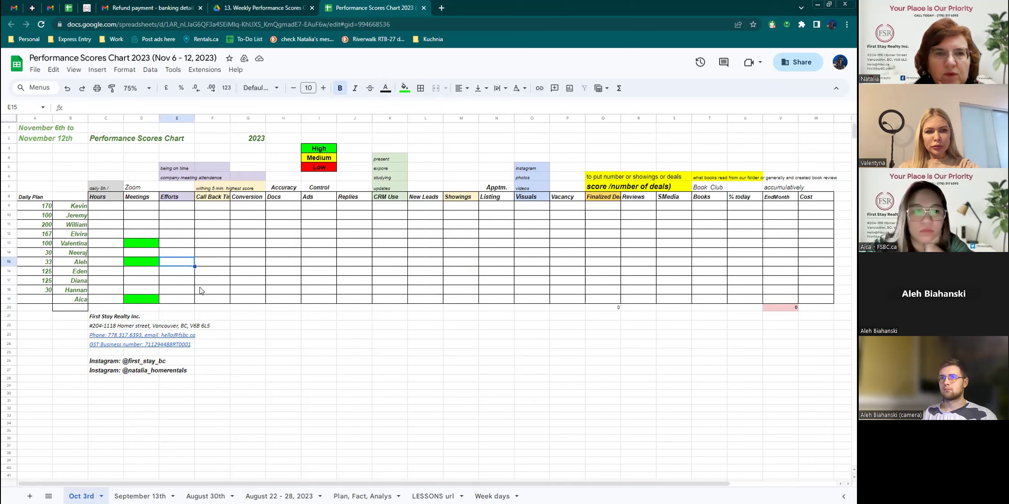
Copy the formatting of the High legend cell I3 onto Meetings cell D13.
left_click(305, 151)
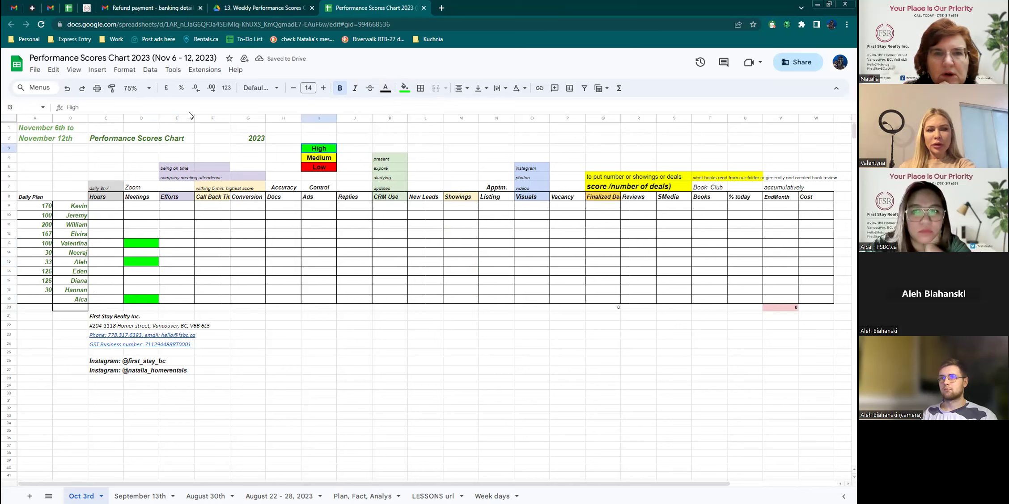
left_click(112, 88)
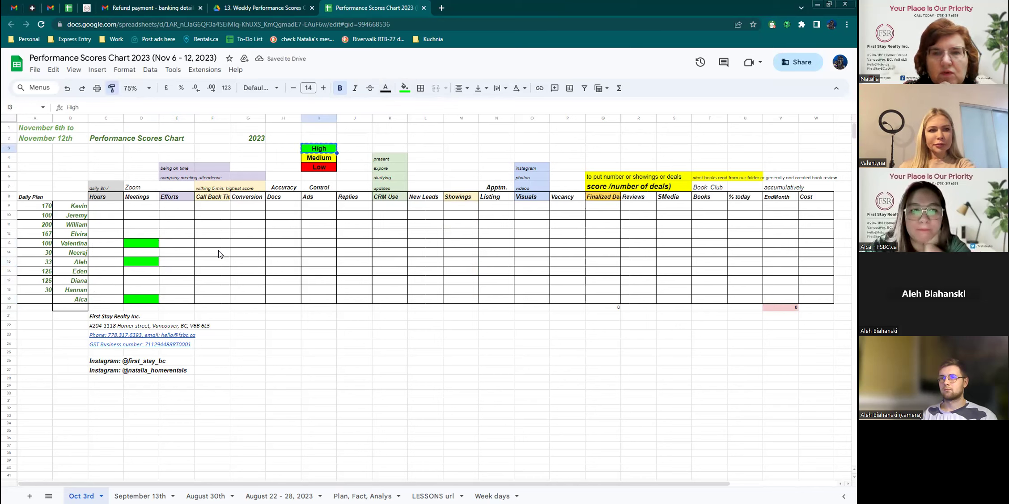
left_click(147, 245)
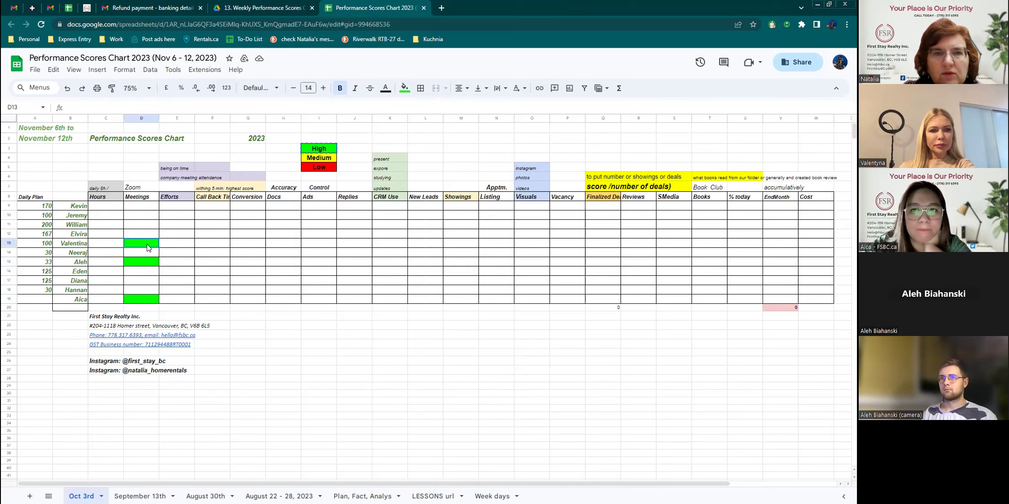
left_click(192, 283)
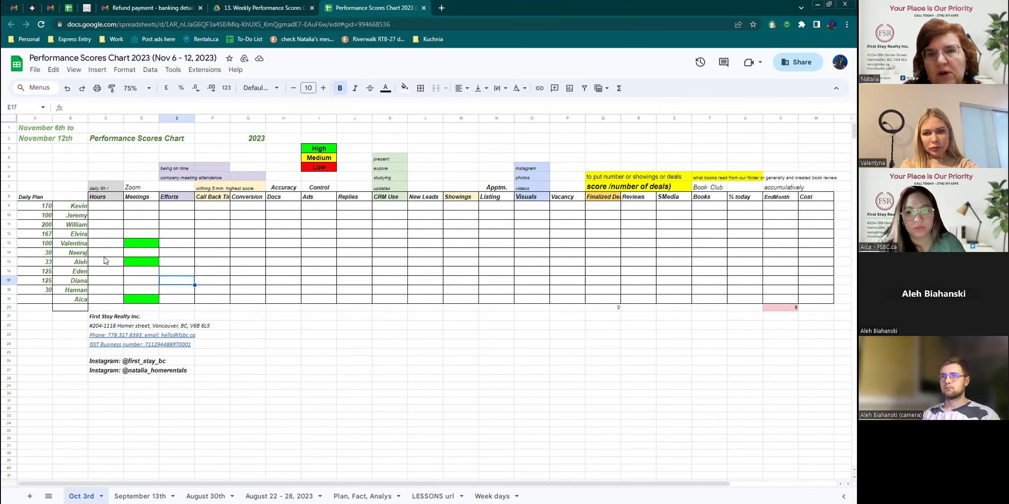
Shorten the note above the Hours heading in C7 to "daily".
left_click(105, 183)
left_click_drag(81, 107, 109, 106)
key("BackSpace")
key("Return")
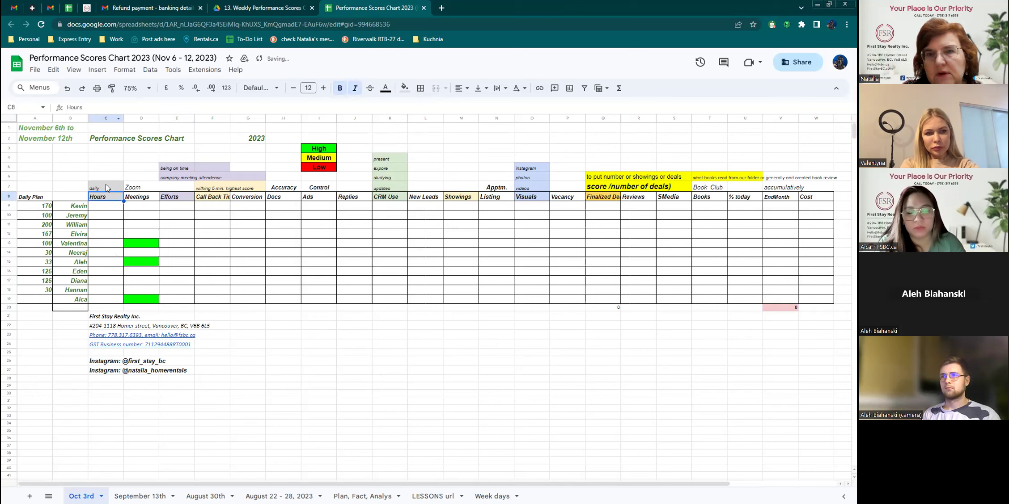
left_click(105, 184)
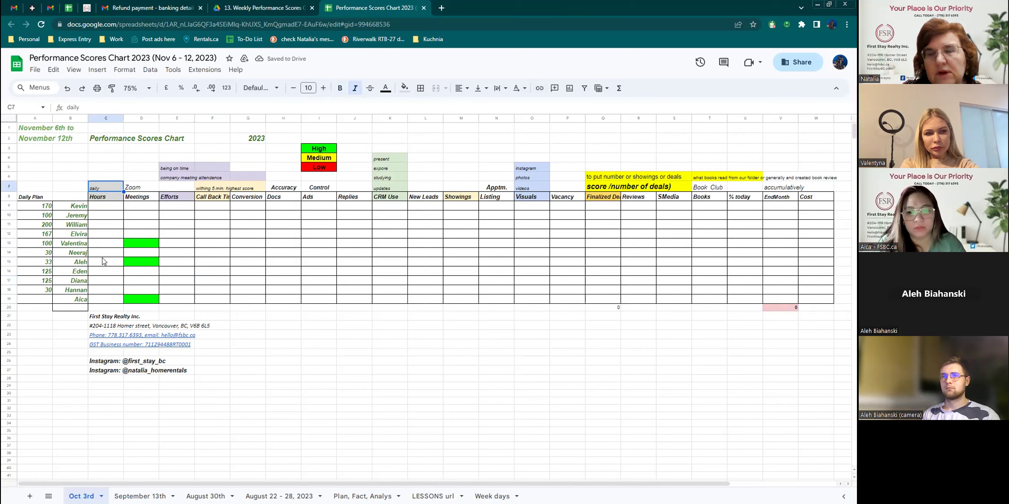
Enter 6:00 - 7:00 as the hours in C14.
left_click(110, 253)
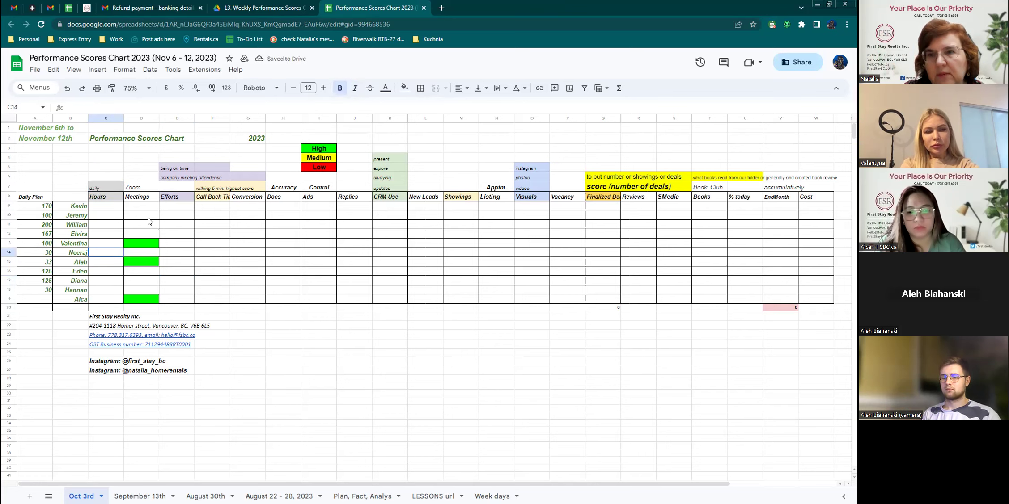
type("6")
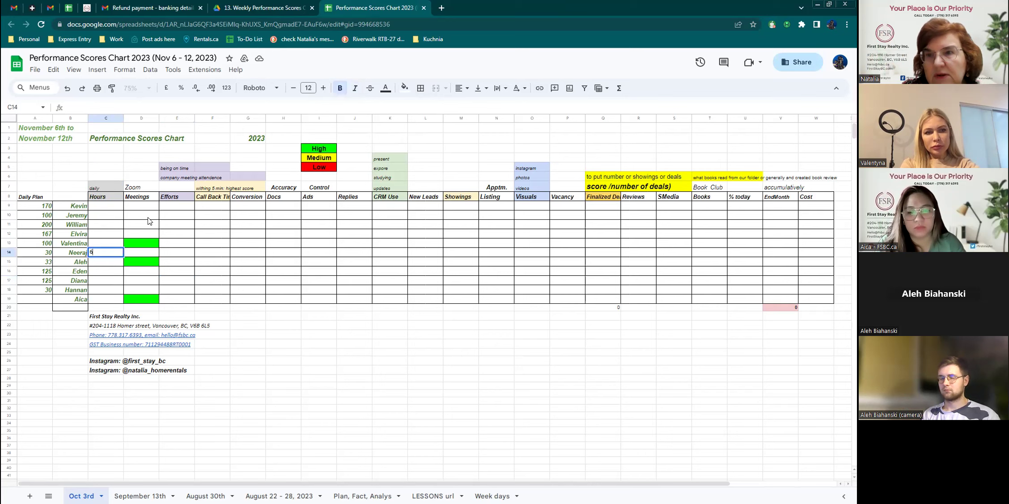
type(":00 - 7:00")
key("Return")
Extend the note above the Hours heading in C7 to "daily / per day".
left_click(105, 185)
left_click(92, 108)
type("/ per day")
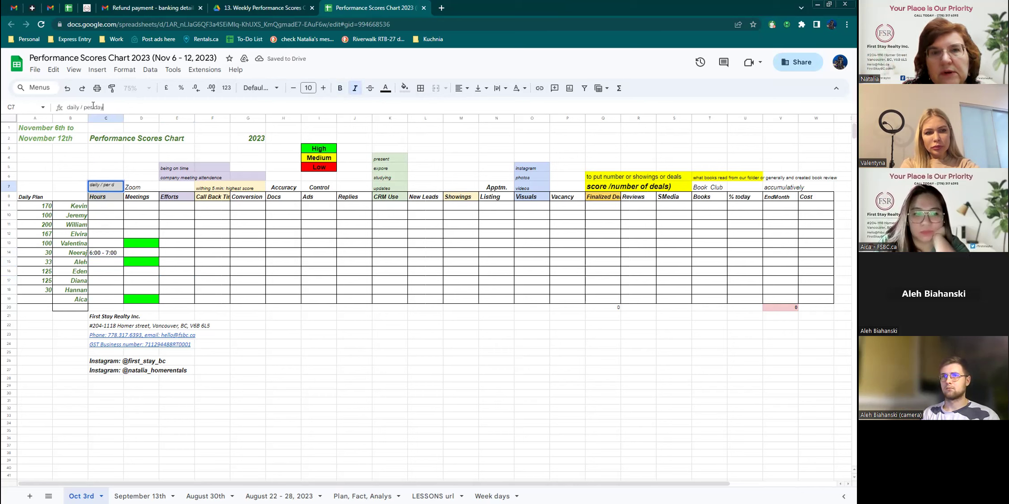
left_click(130, 236)
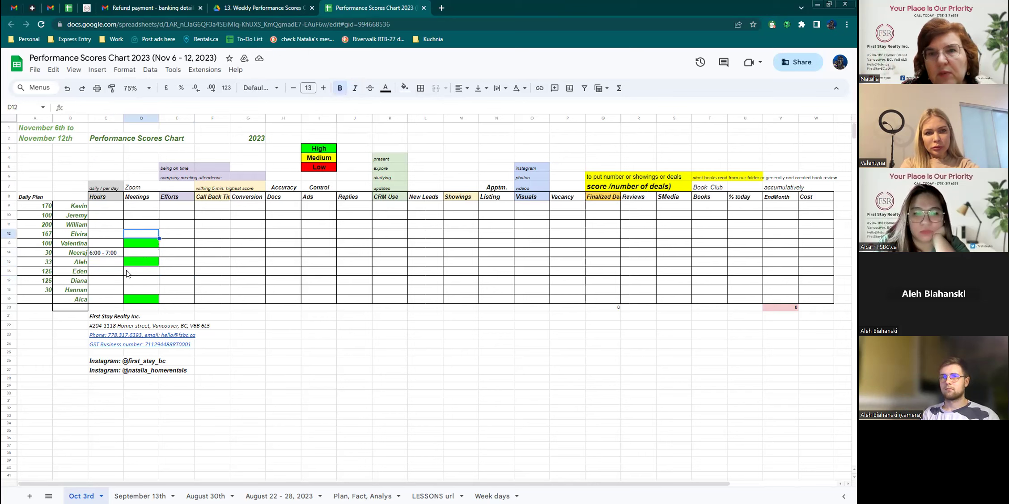
Enter a dash as the hours in C16.
left_click(106, 274)
double_click(107, 274)
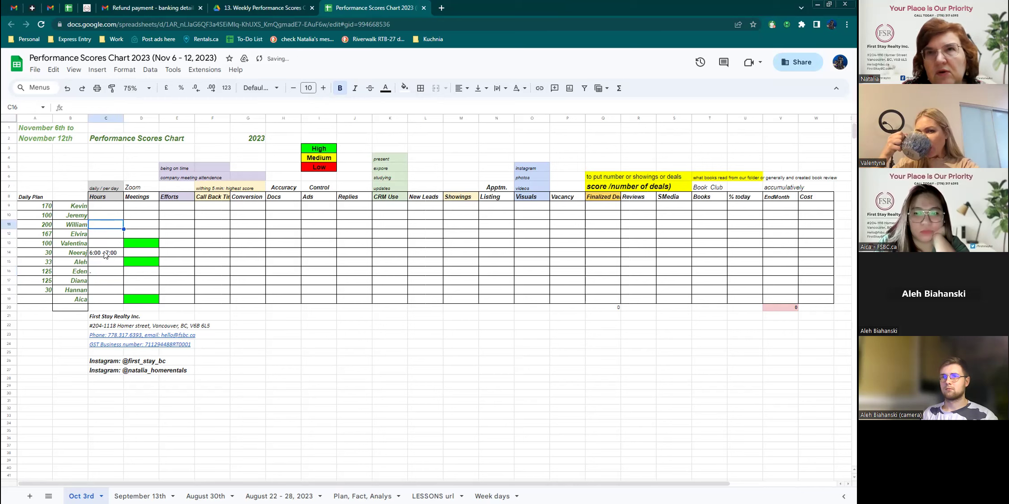
type("-")
left_click(102, 275)
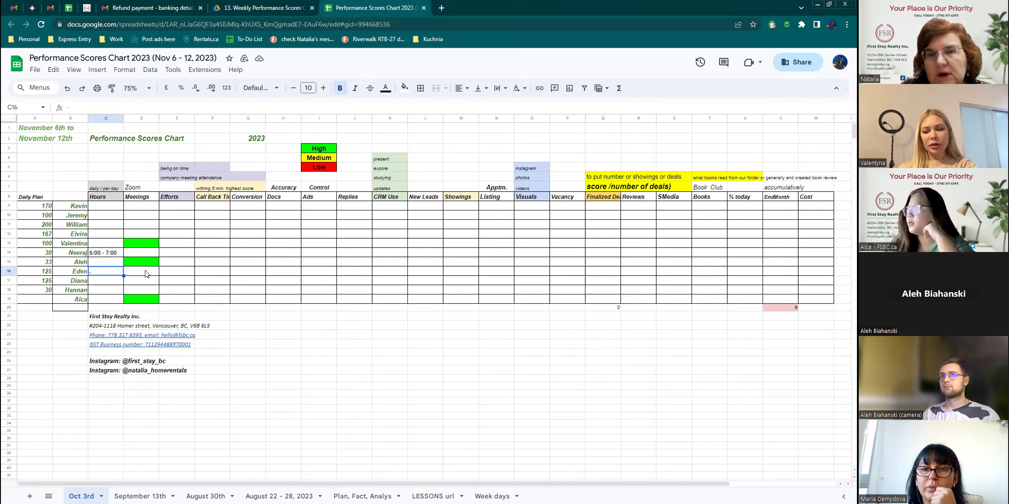
left_click(187, 261)
left_click(197, 236)
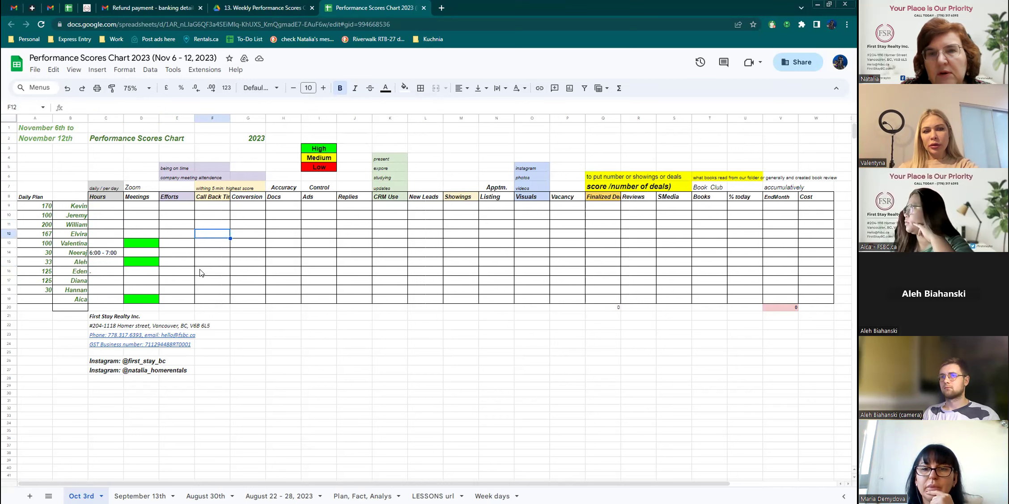
mouse_move(43, 208)
left_mouse_down()
mouse_move(38, 303)
mouse_move(40, 211)
left_mouse_up()
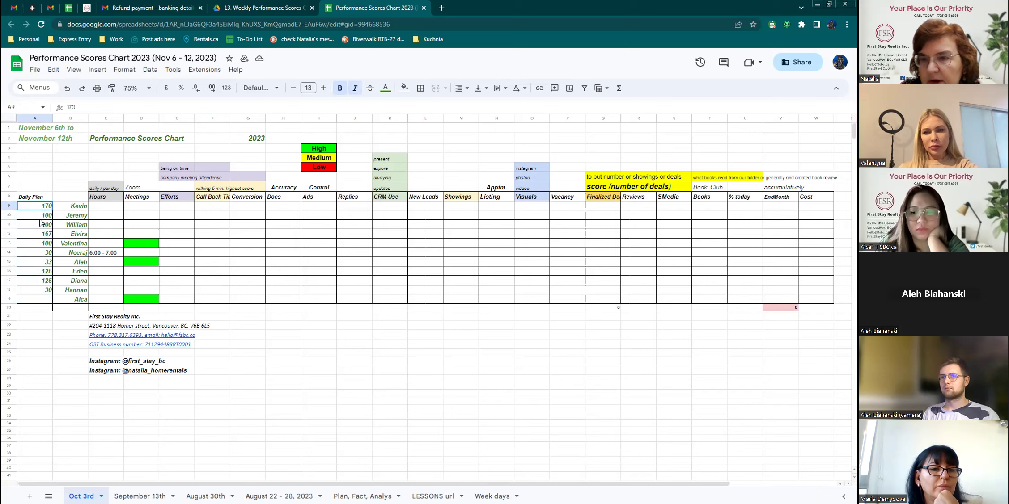
mouse_move(50, 294)
left_mouse_down()
mouse_move(44, 209)
mouse_move(51, 299)
left_mouse_up()
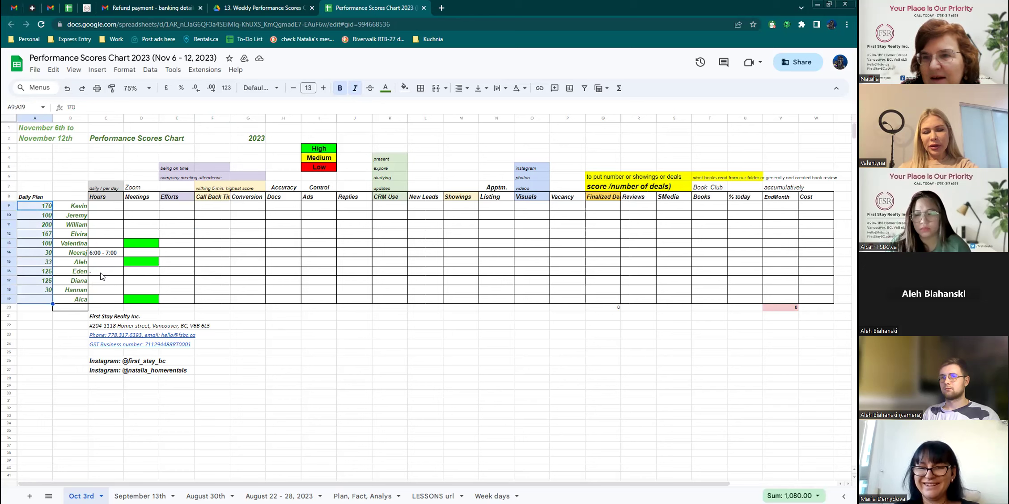
left_click(179, 271)
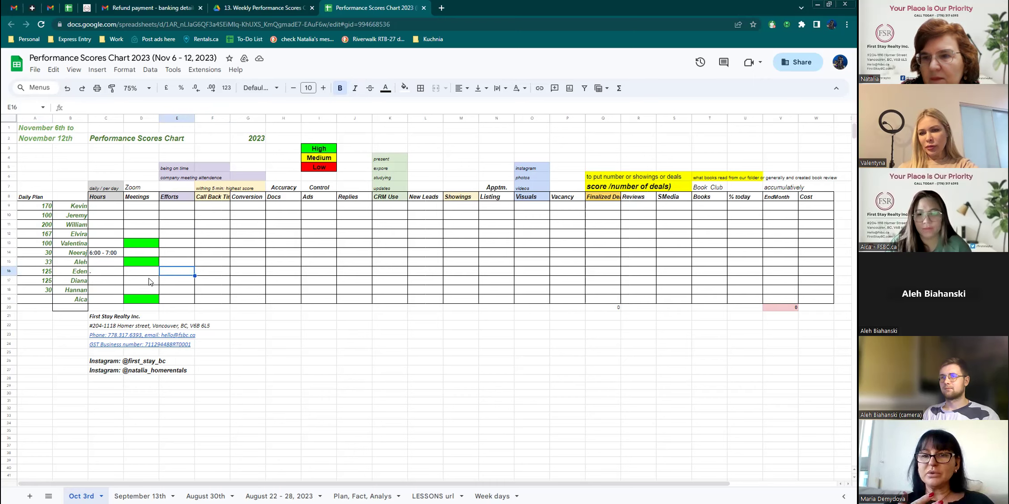
Enter 8:00 - 10:00 as the hours in C15.
left_click(111, 262)
type("8")
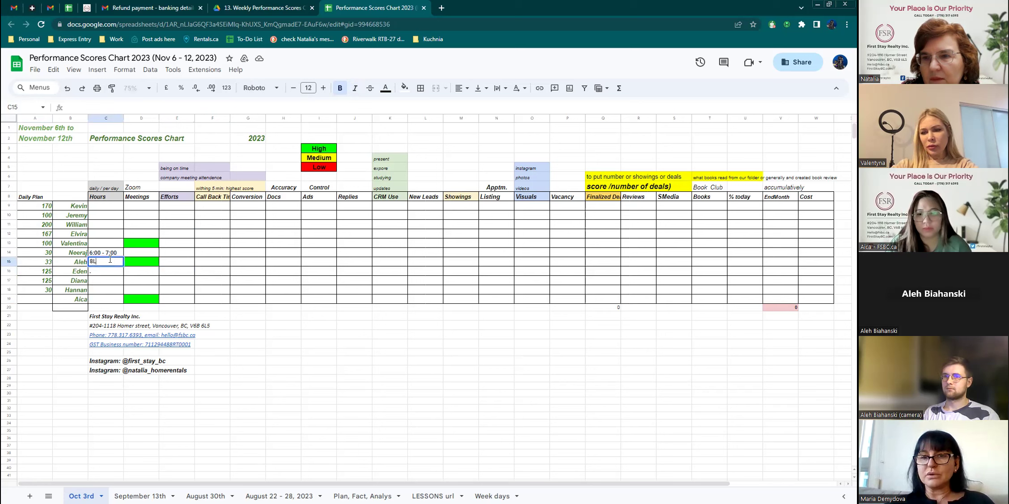
type(":00 - 1")
type("0L")
type("0")
key("Return")
key("Tab")
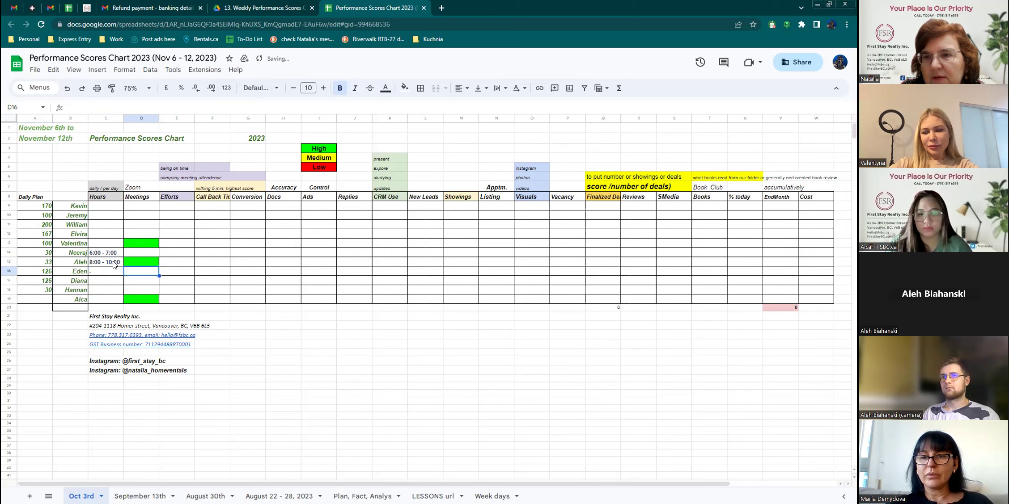
left_click(187, 254)
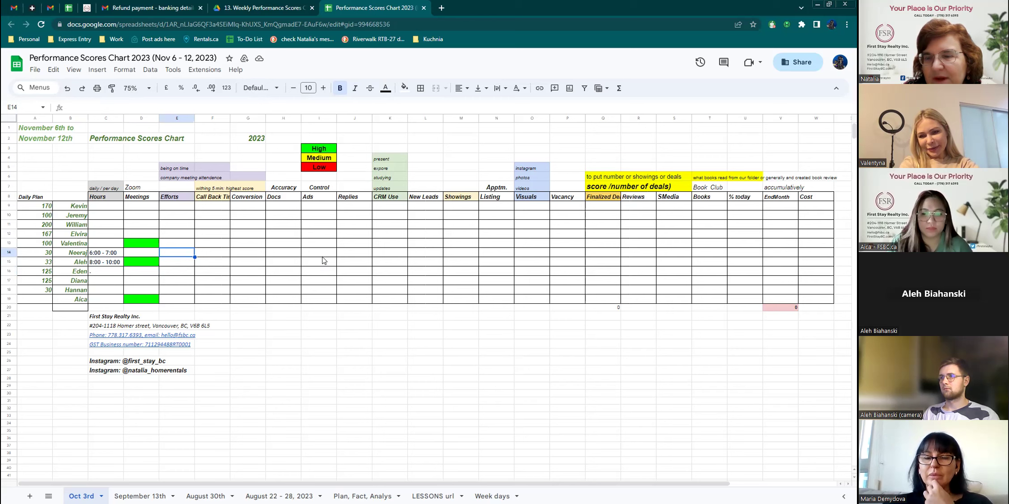
left_click(615, 307)
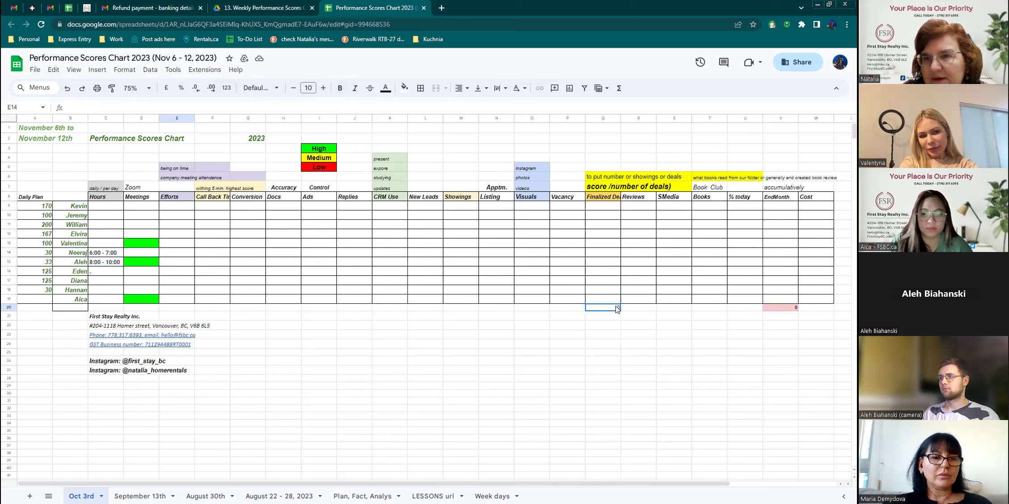
key("Down")
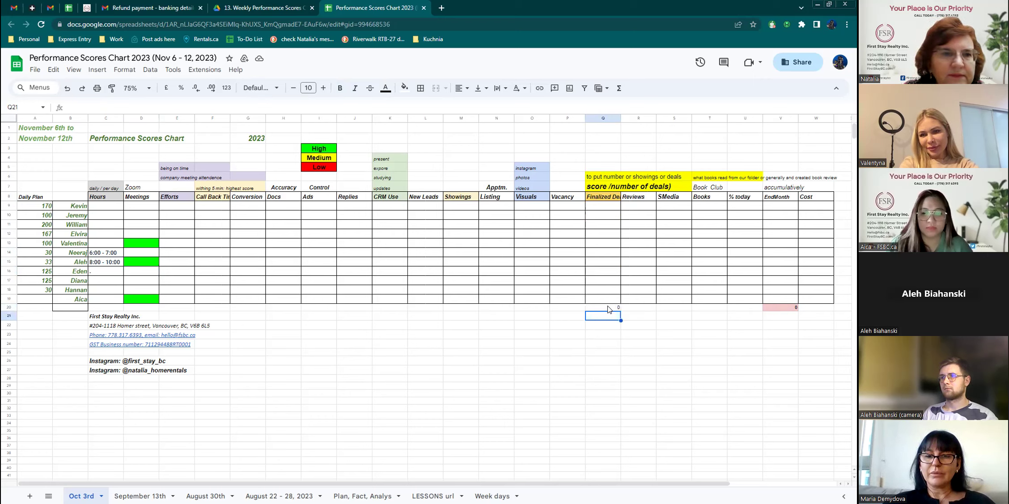
Extend the SUM range of the EndMonth total in V20 so it runs through row 19.
left_click(782, 308)
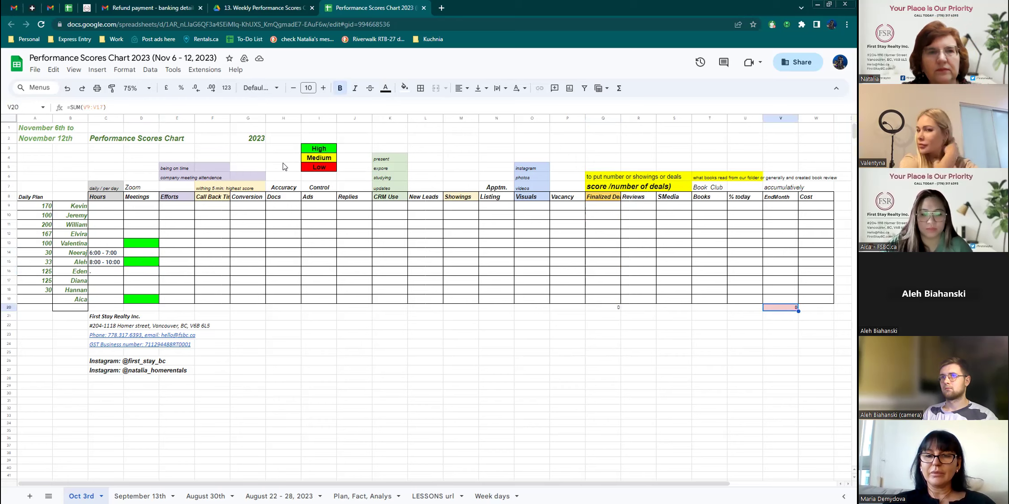
key("Return")
left_click(787, 307)
key("Delete")
type("9")
key("Return")
left_click(782, 307)
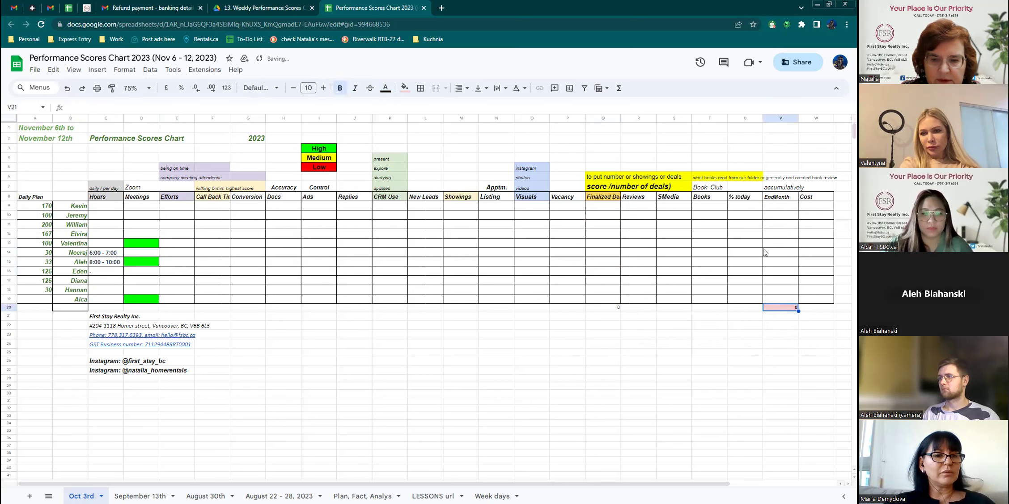
left_click(780, 200)
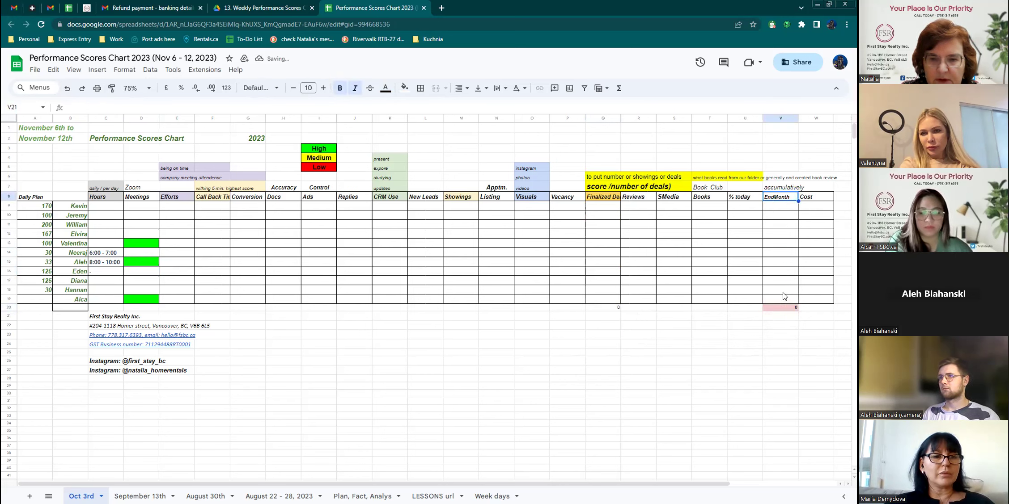
left_click(780, 307)
left_click(595, 307)
left_click(599, 263)
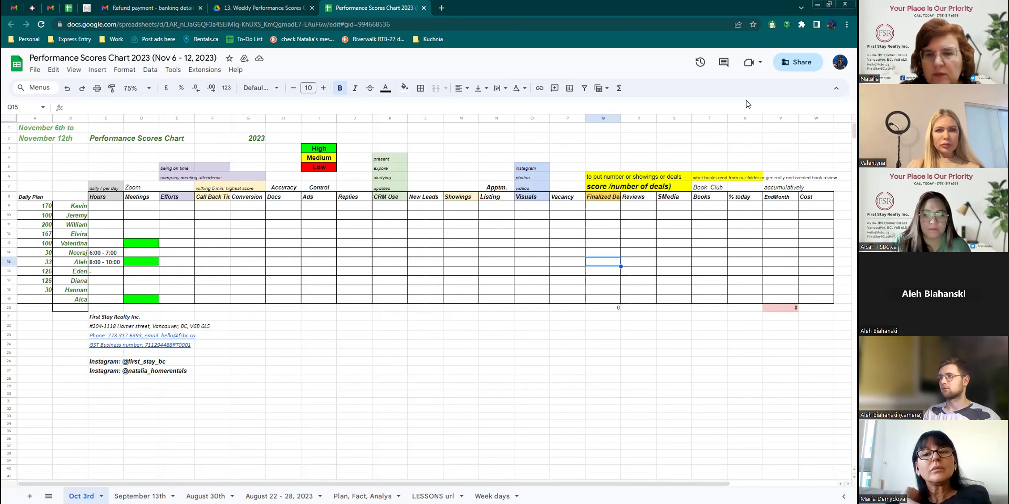
left_click(696, 417)
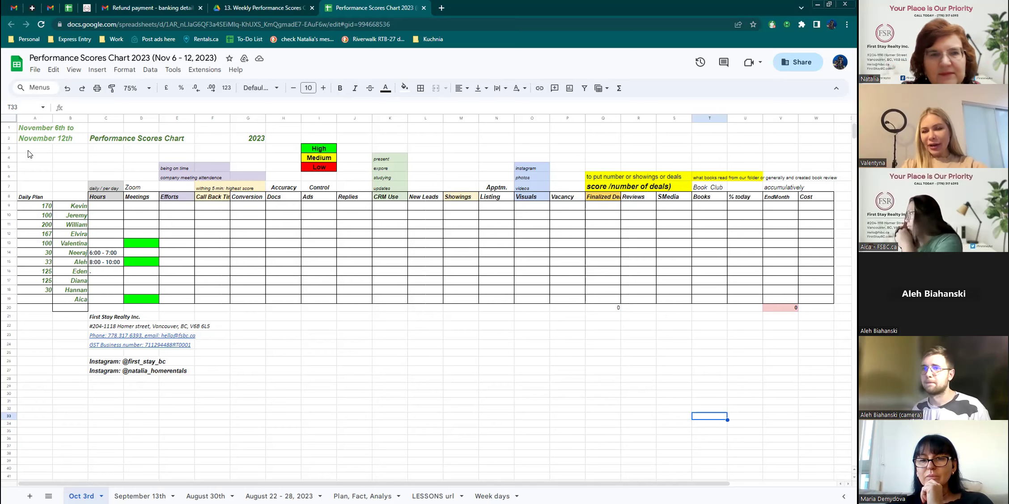
left_click(31, 131)
key("Delete")
left_click(70, 146)
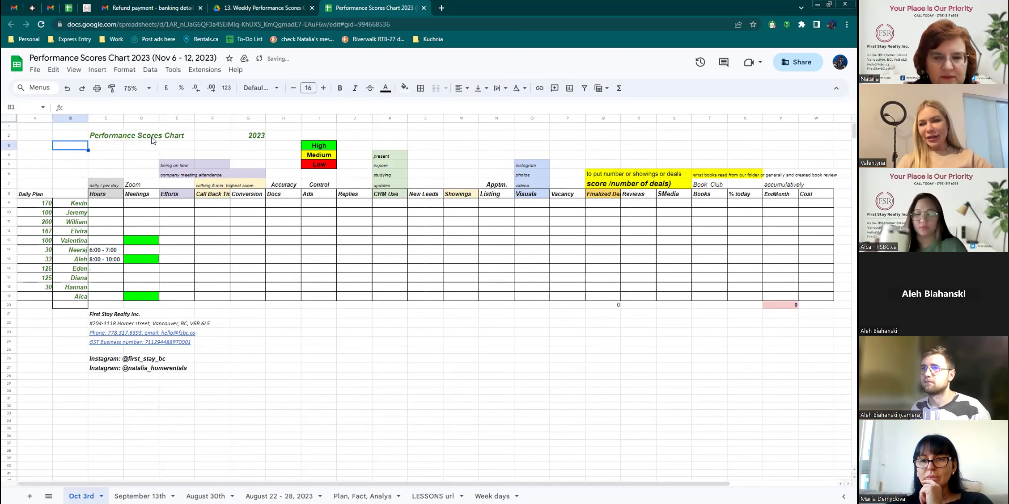
left_click(67, 89)
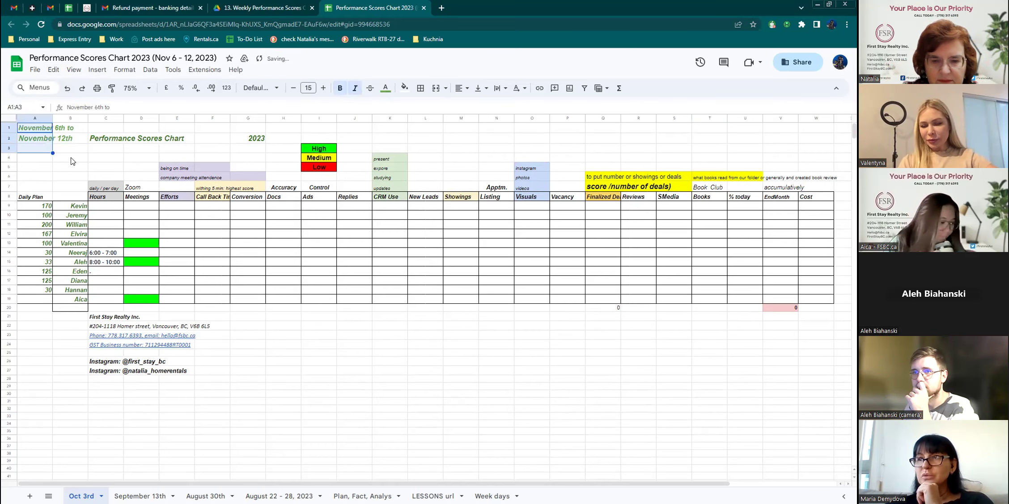
Combine the two-line date range into A1 as "November 6th to November 12th, 2023", leaving A2 empty.
left_click(38, 130)
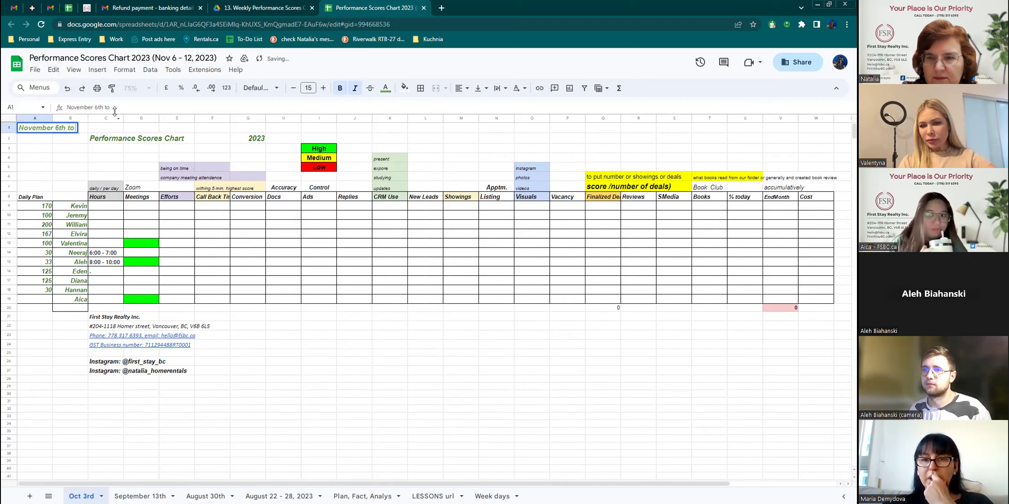
type("November 1")
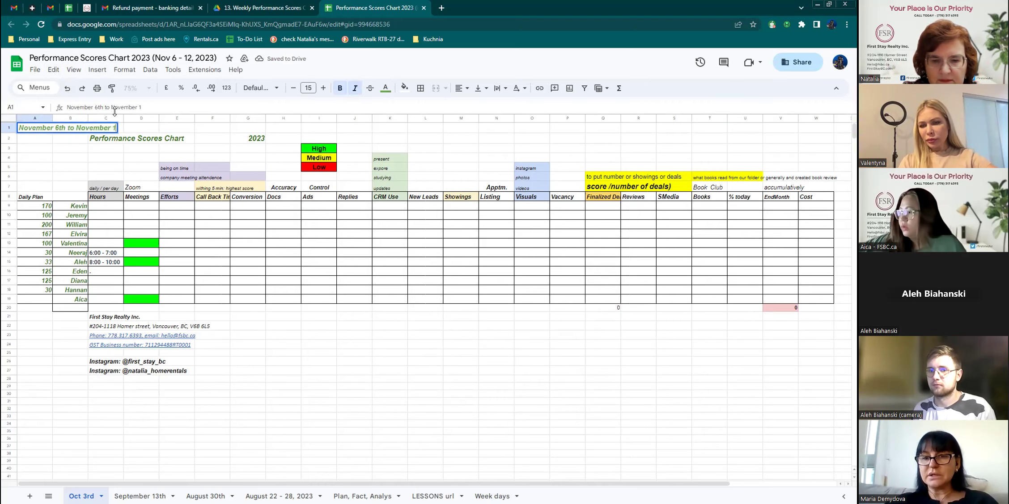
type("2th, 2023")
key("Return")
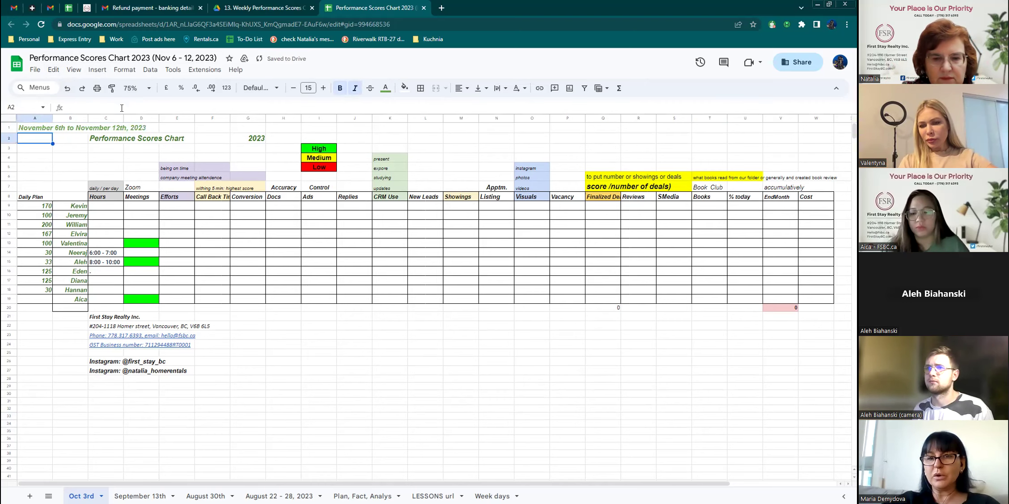
Move the "Performance Scores Chart" title from C2 to B2 and clear the separate 2023 in G2.
left_click(119, 142)
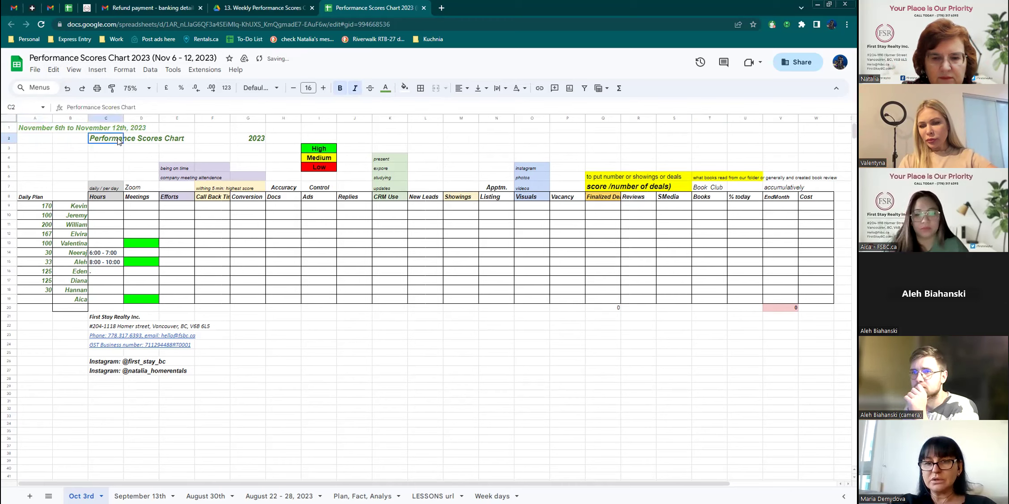
key("ctrl+c")
left_click(61, 140)
key("ctrl+v")
left_click(257, 140)
key("Delete")
left_click(184, 140)
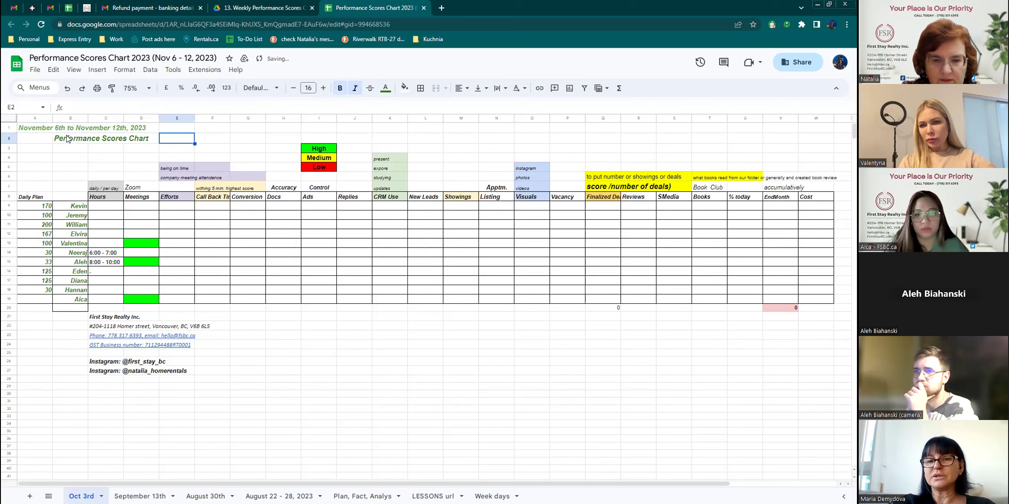
Prefix the date range in A1 with "Date: ", including a space after the colon.
left_click(25, 128)
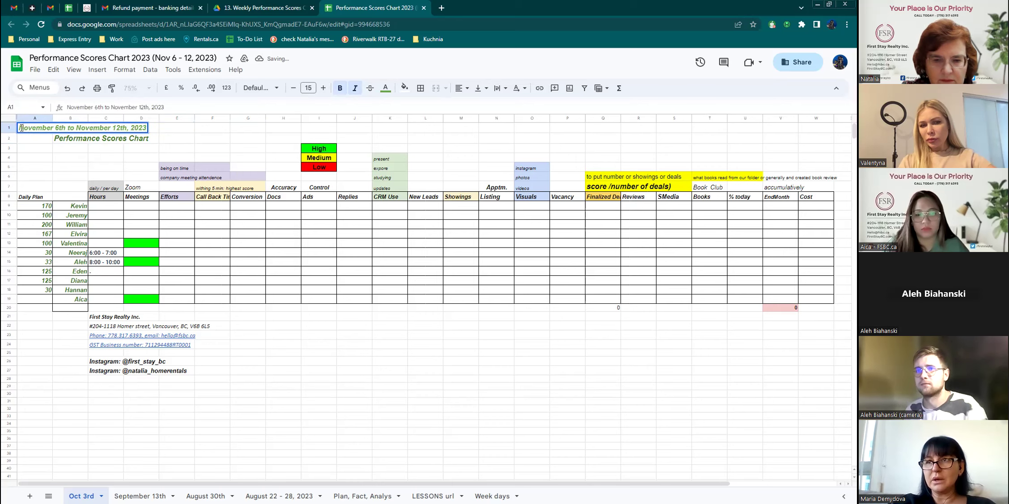
type("Dat")
type("e:")
key("Return")
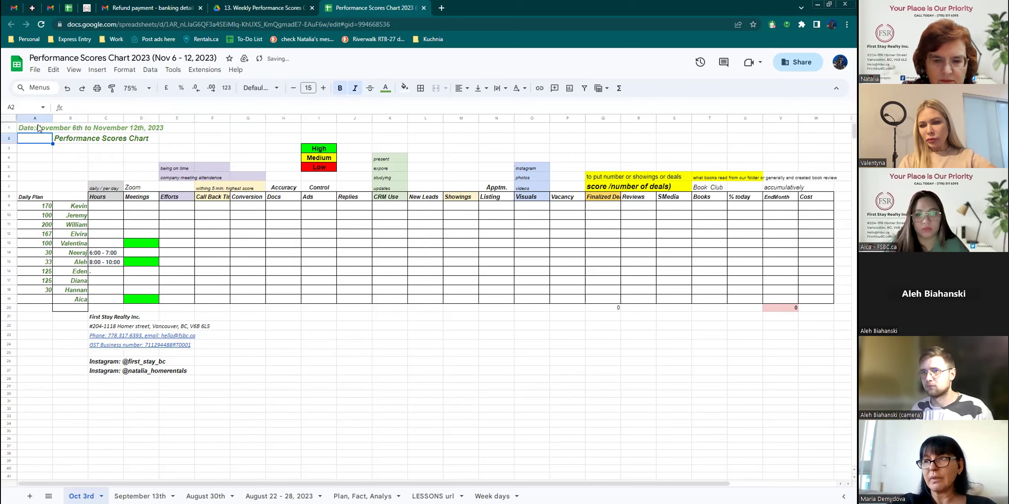
left_click(36, 128)
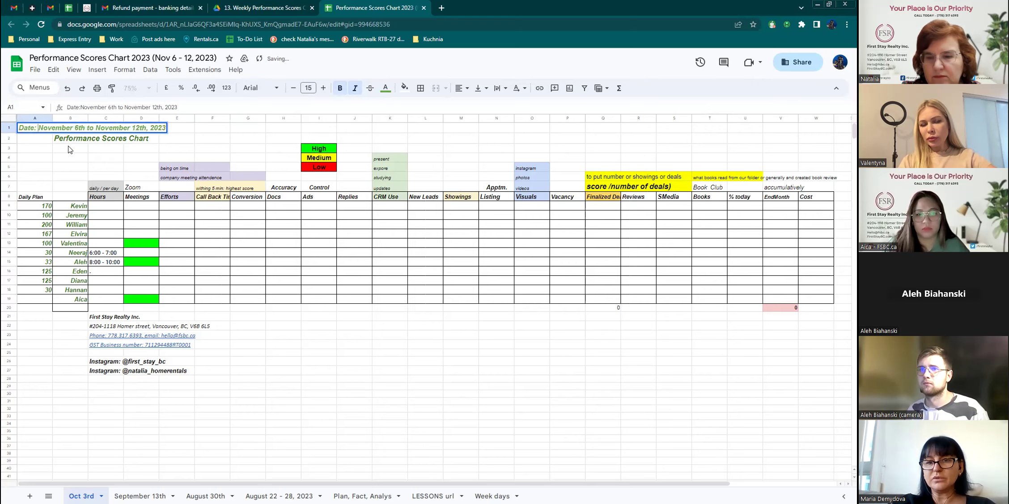
Copy the formatting of the chart title in B2 onto the date line in A1.
left_click(69, 140)
left_click(111, 88)
left_click(36, 129)
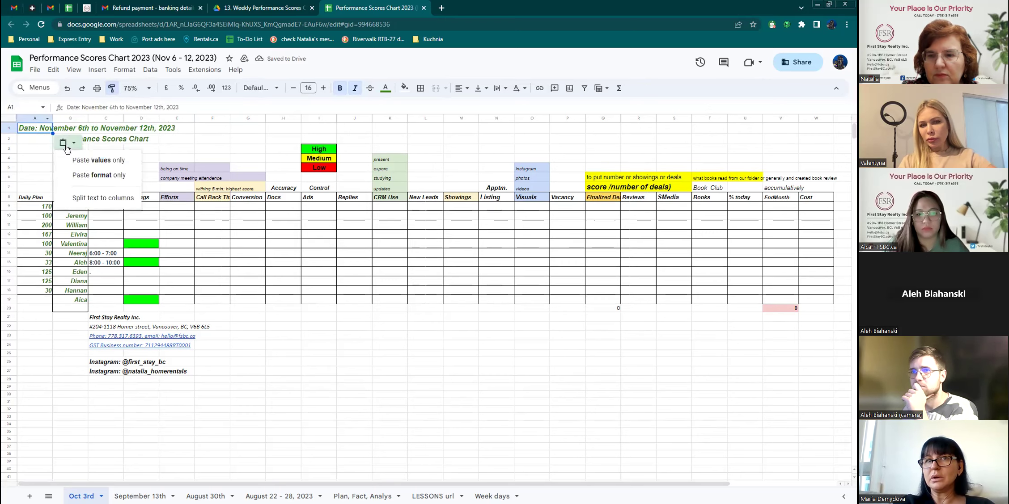
left_click(31, 152)
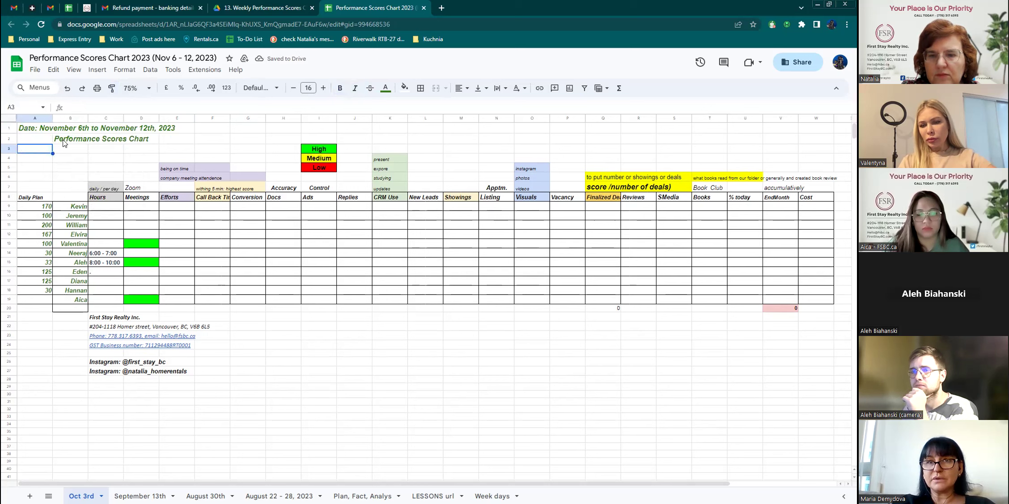
Move the title row above the date row, and shift the date line from A2 to C2.
left_click(7, 141)
left_click_drag(7, 139, 7, 130)
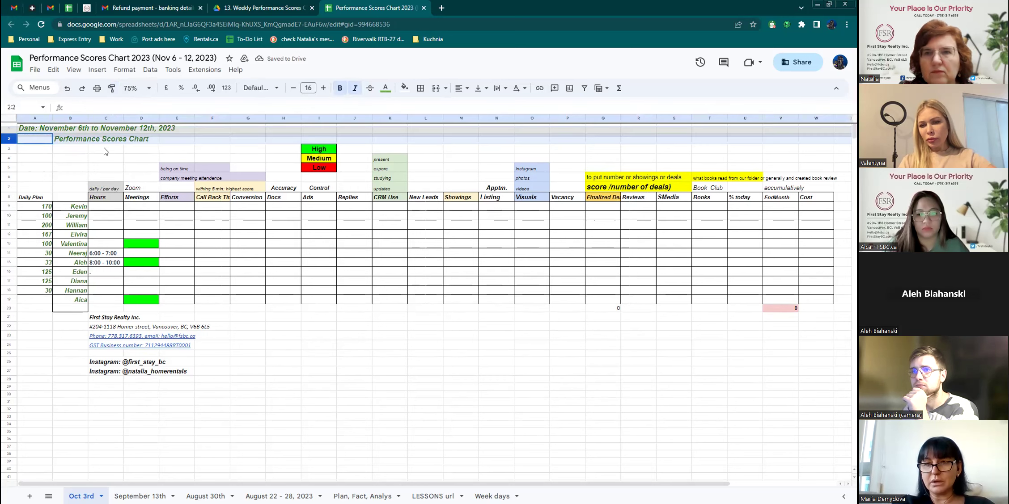
left_click(77, 159)
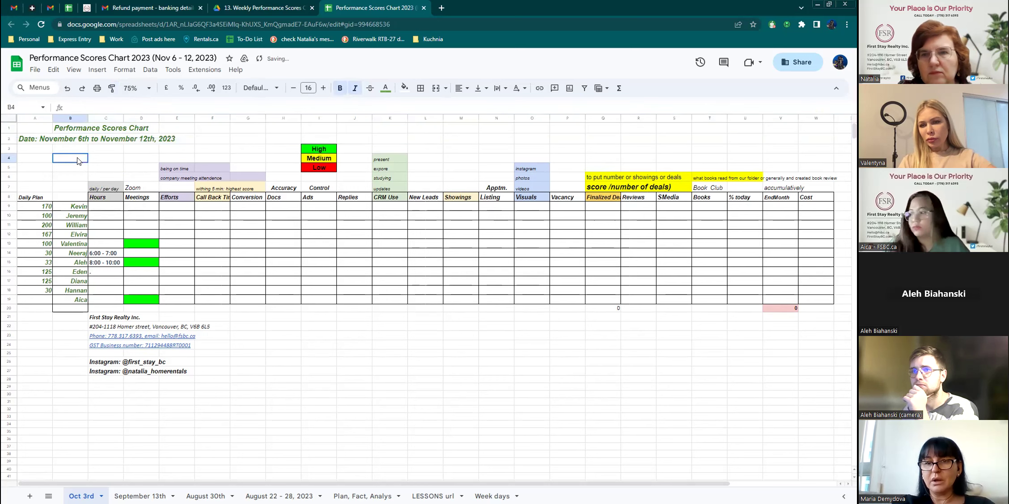
left_click(22, 140)
left_click_drag(22, 140, 99, 142)
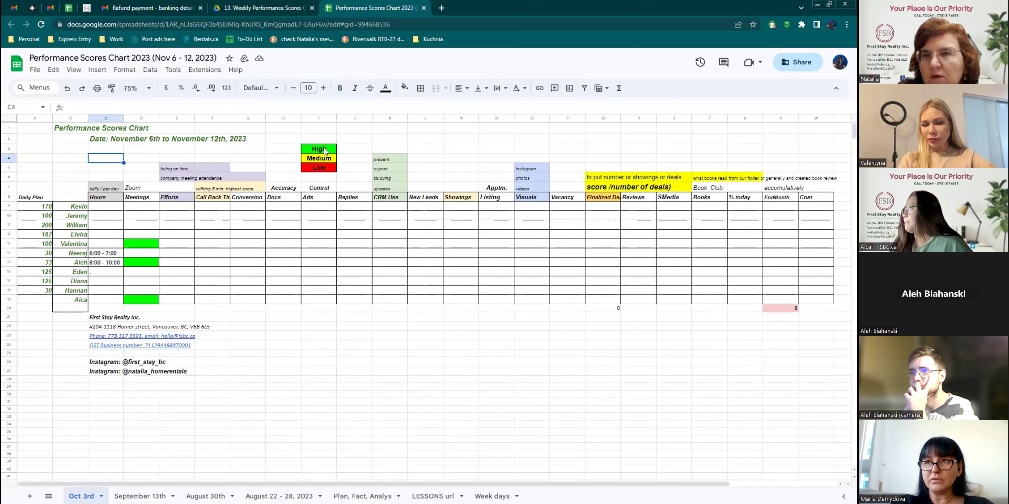
Move the High/Medium/Low colour legend from I3:I5 to B4:B6.
left_click_drag(325, 151, 323, 167)
key("ctrl+c")
left_click(73, 160)
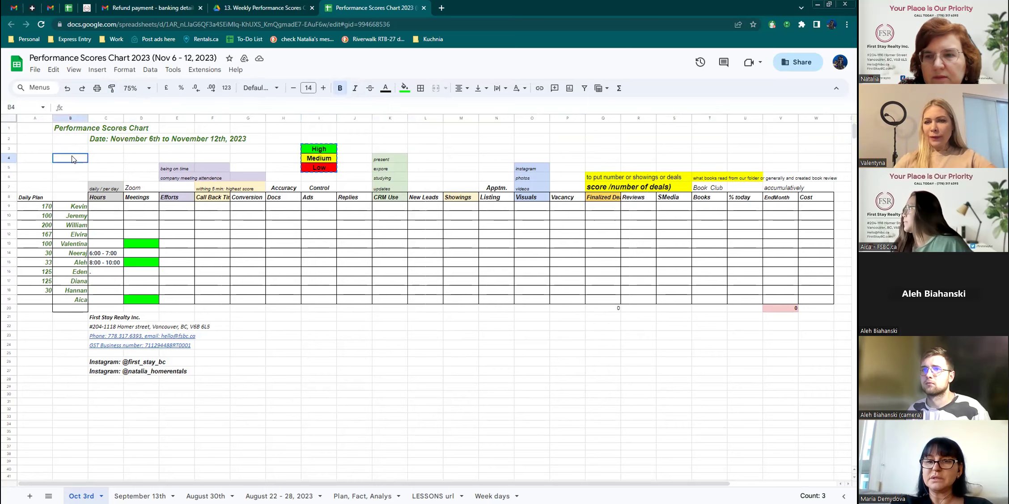
key("ctrl+v")
left_click(142, 148)
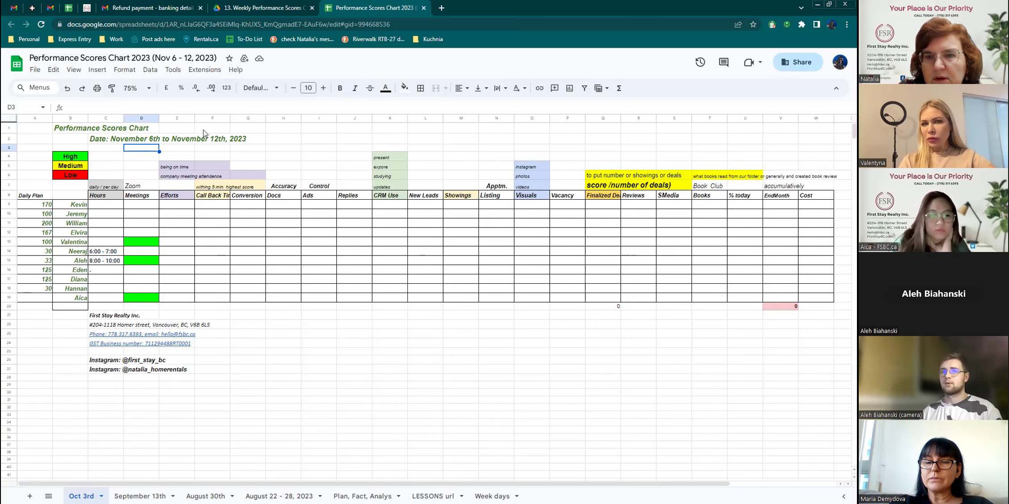
key("ctrl+shift+Tab")
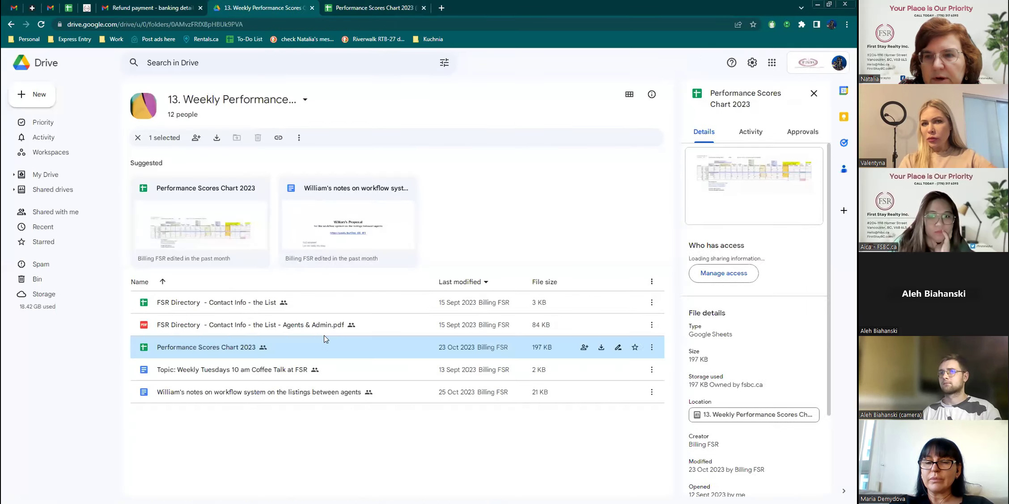
key("ctrl+Tab")
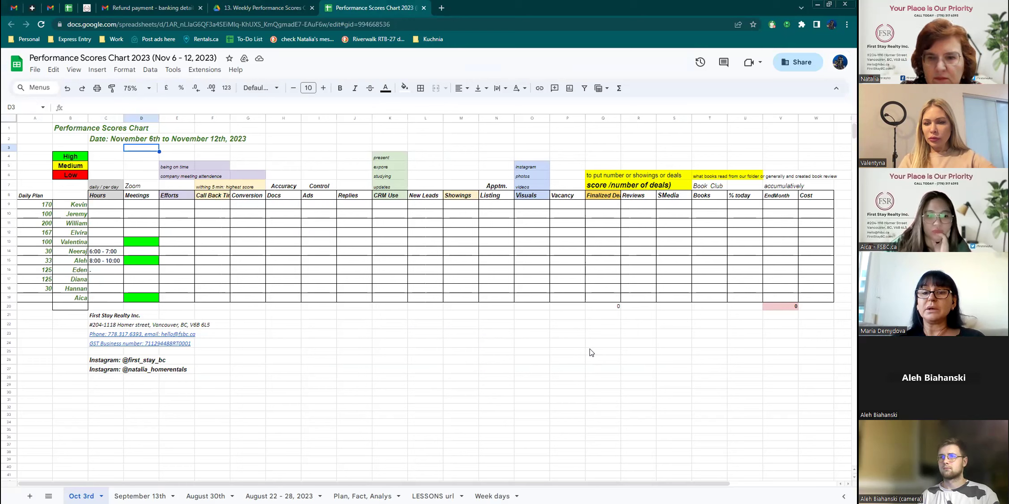
Change the heading in V8 to "End Month" as two words.
left_click(591, 353)
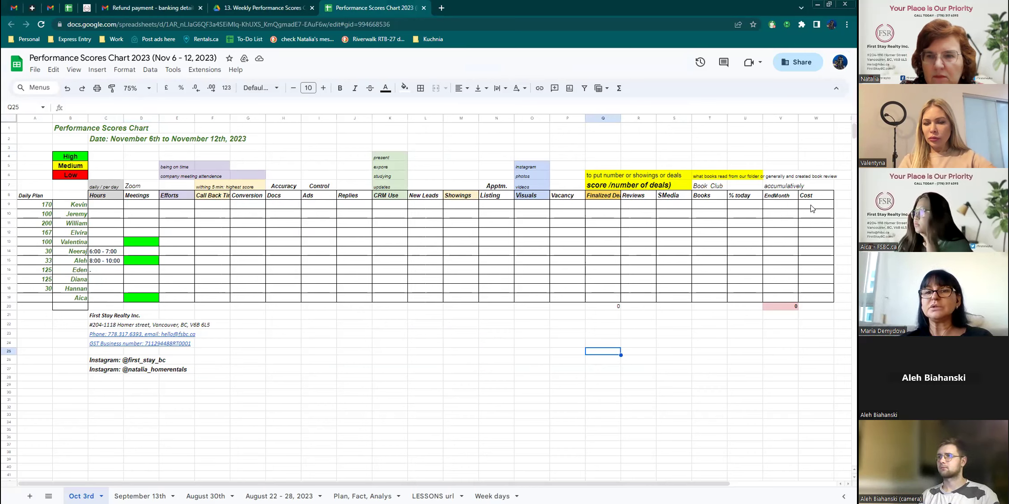
left_click(779, 199)
left_click(735, 306)
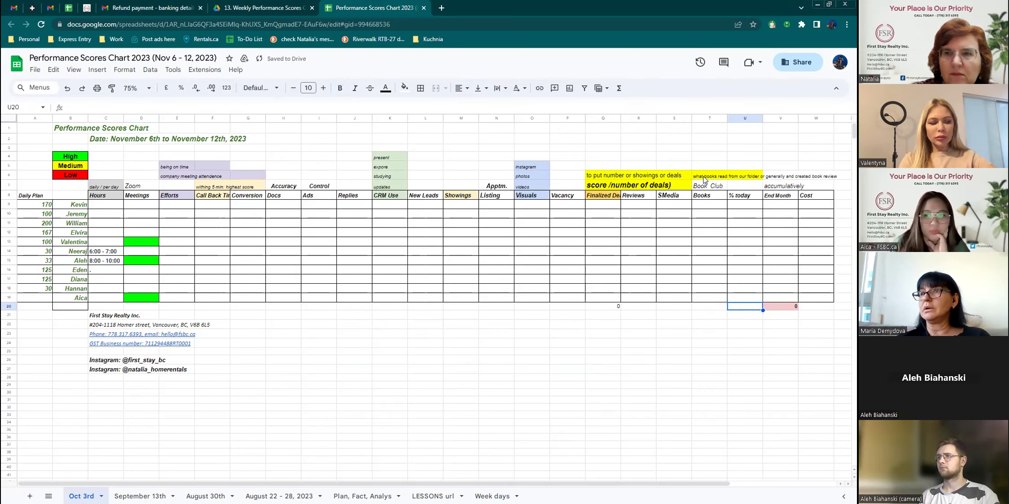
Remove the yellow fill behind the book review note in T6:U6.
left_click_drag(704, 179, 745, 177)
left_click(398, 95)
left_click(412, 106)
left_click(738, 156)
double_click(704, 179)
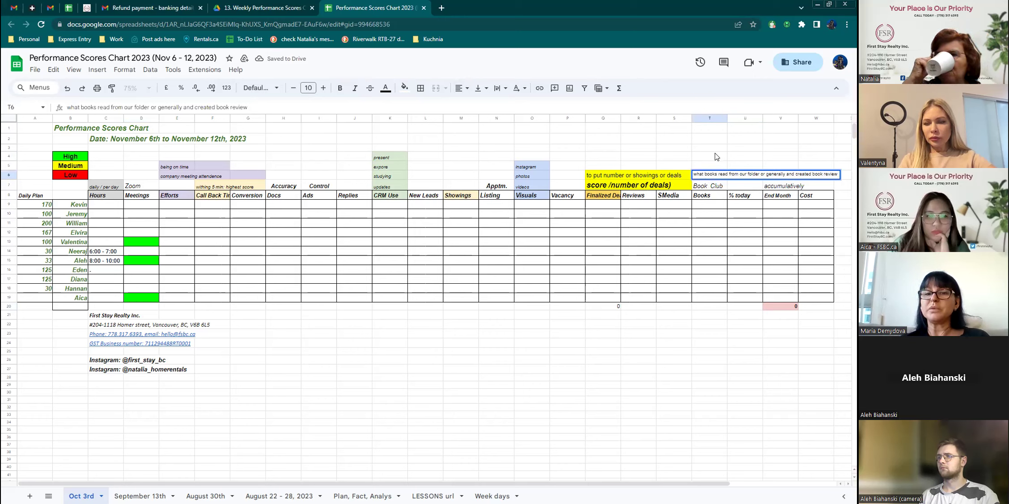
left_click(716, 156)
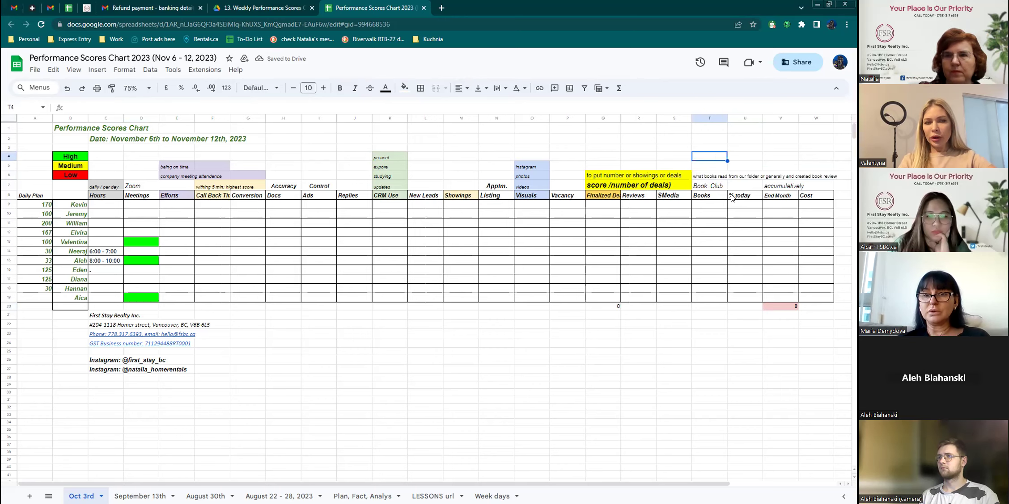
Change the note above the Finalized Deals heading in Q7 to "(score / number of deals)".
left_click(603, 188)
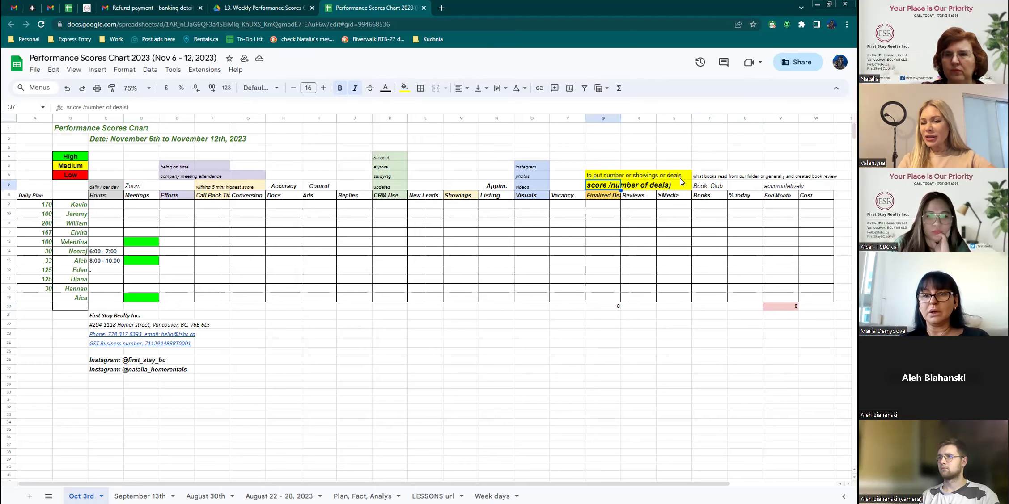
key("F2")
key("Home")
type("(")
key("Return")
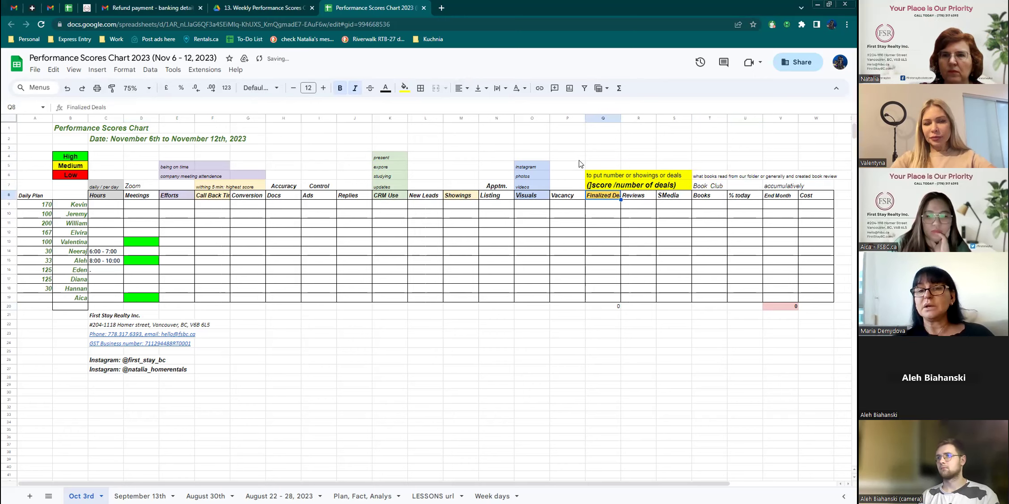
double_click(609, 188)
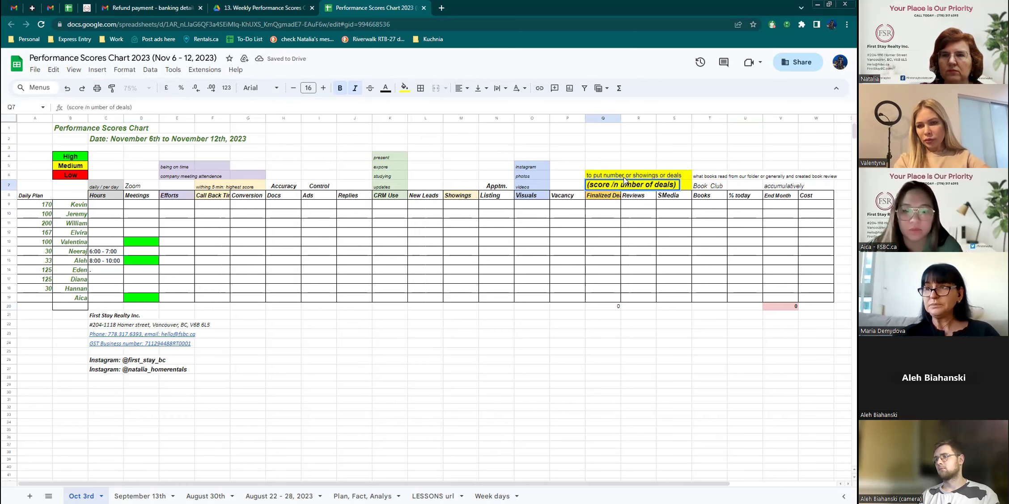
key("Return")
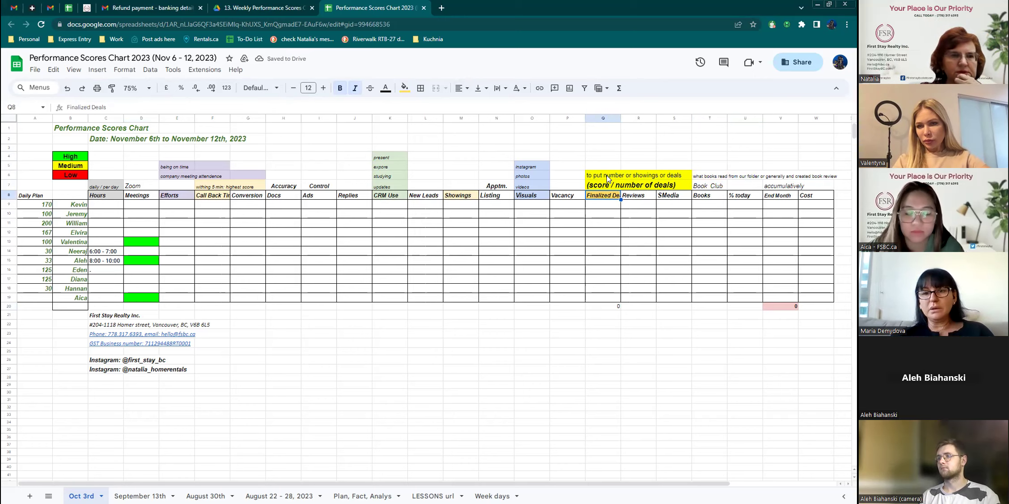
Remove the first "or" from the note in Q6 so it reads "to put number showings or deals".
double_click(634, 175)
key("BackSpace")
key("BackSpace")
key("BackSpace")
left_click(628, 149)
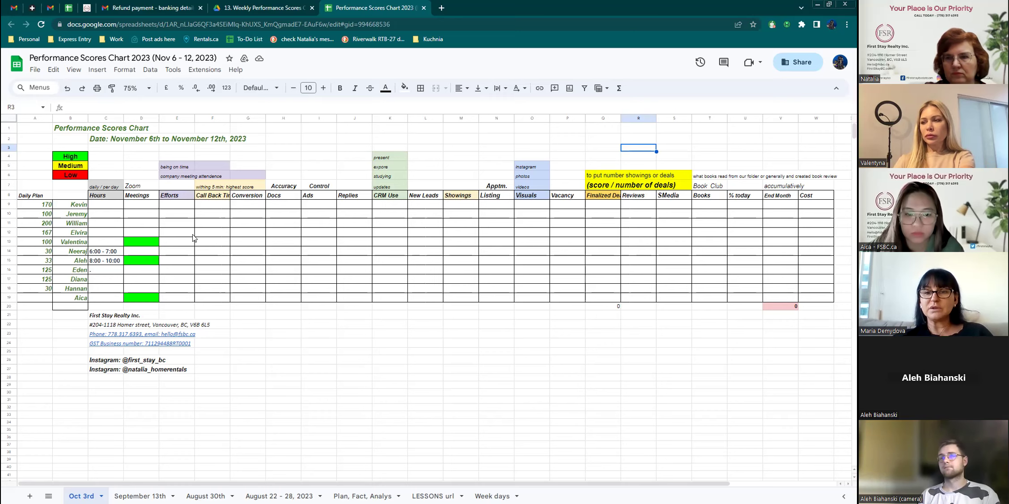
Copy the green High rating from Meetings cell D13 into D12.
left_click(151, 243)
key("ctrl+c")
left_click(148, 232)
key("ctrl+v")
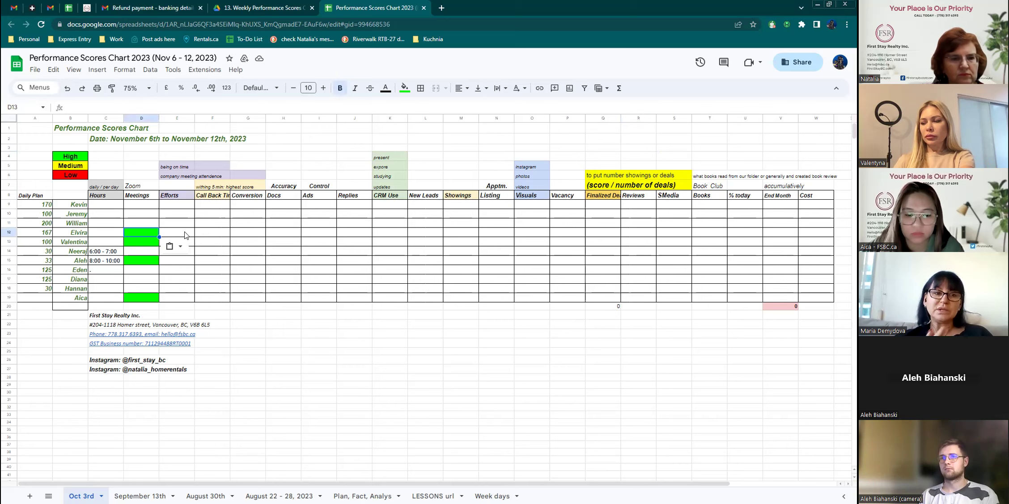
key("Right")
left_click(246, 243)
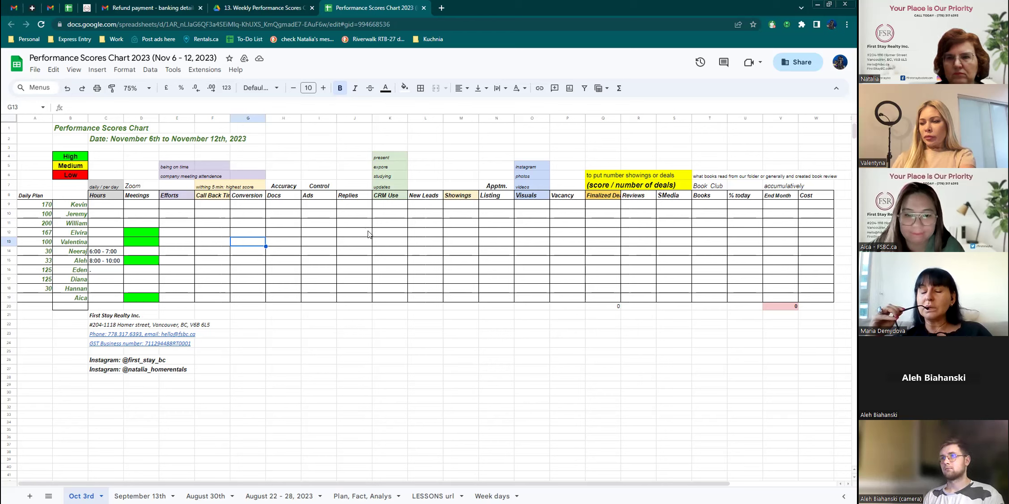
Hide the browser's bookmarks bar and return to the chart.
right_click(644, 39)
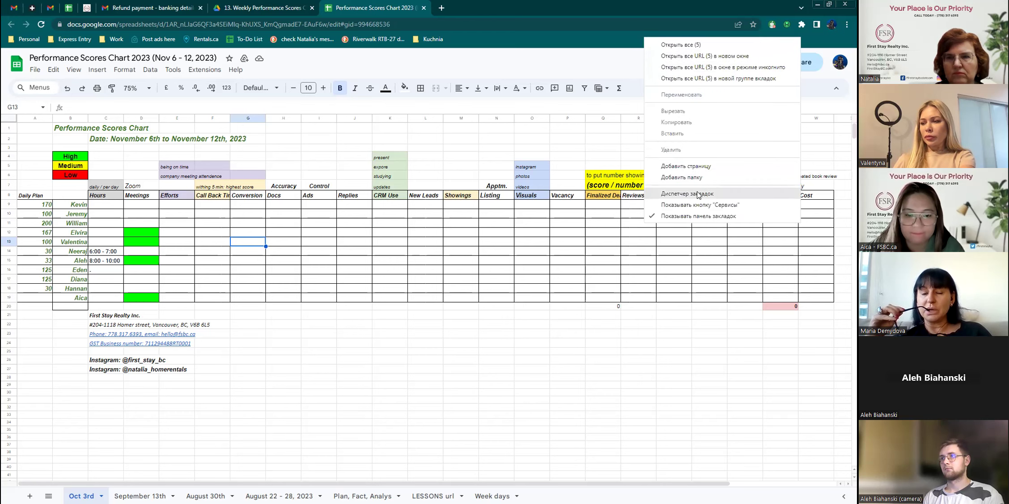
left_click(680, 217)
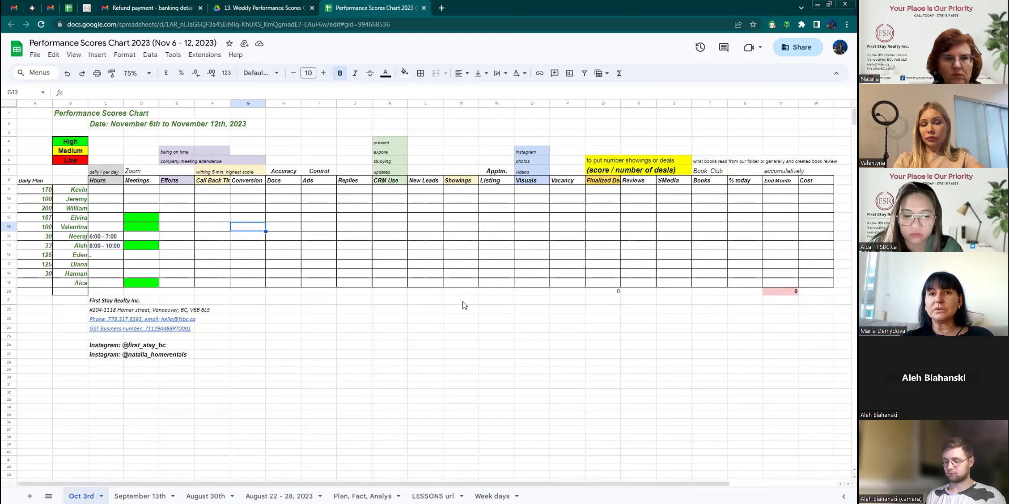
left_click(286, 245)
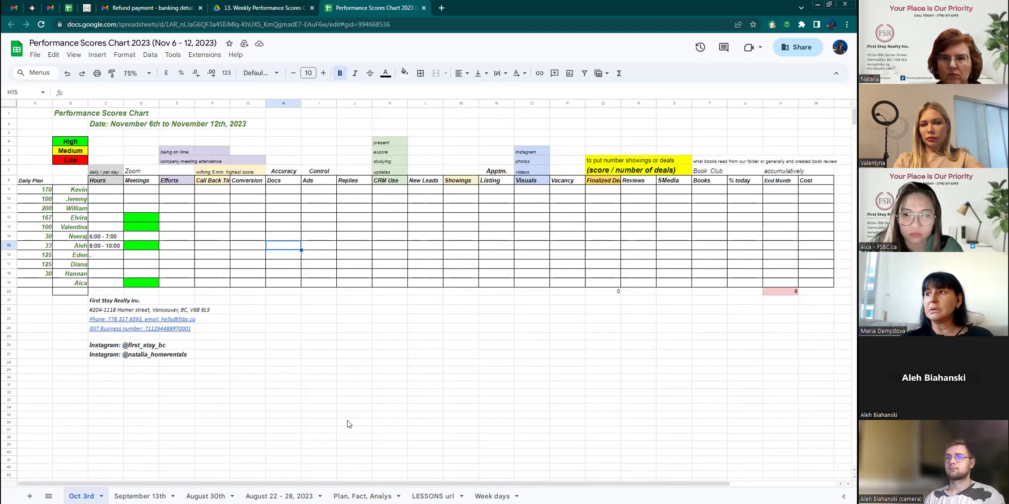